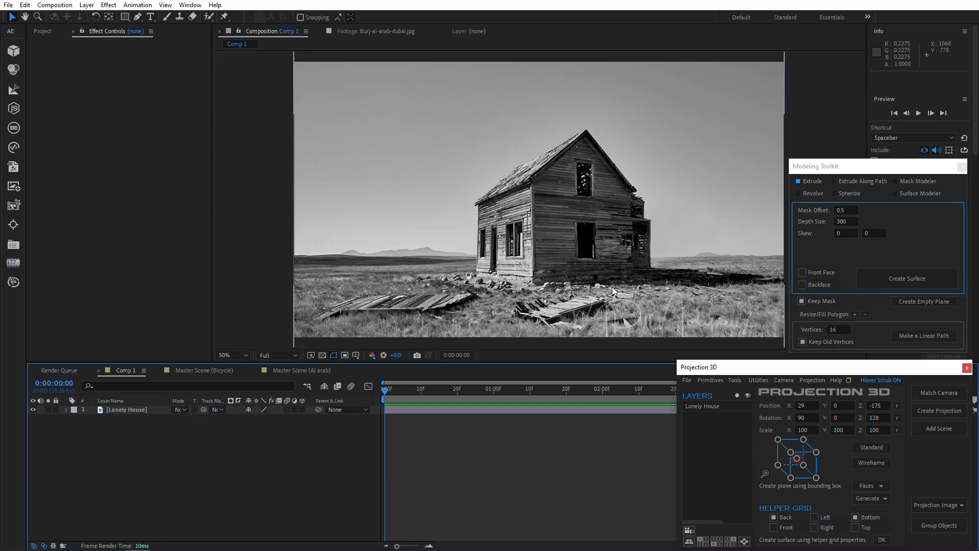
Step: Match a camera to the Lonely House photo and align its helper grid with the ground and horizon
click(944, 390)
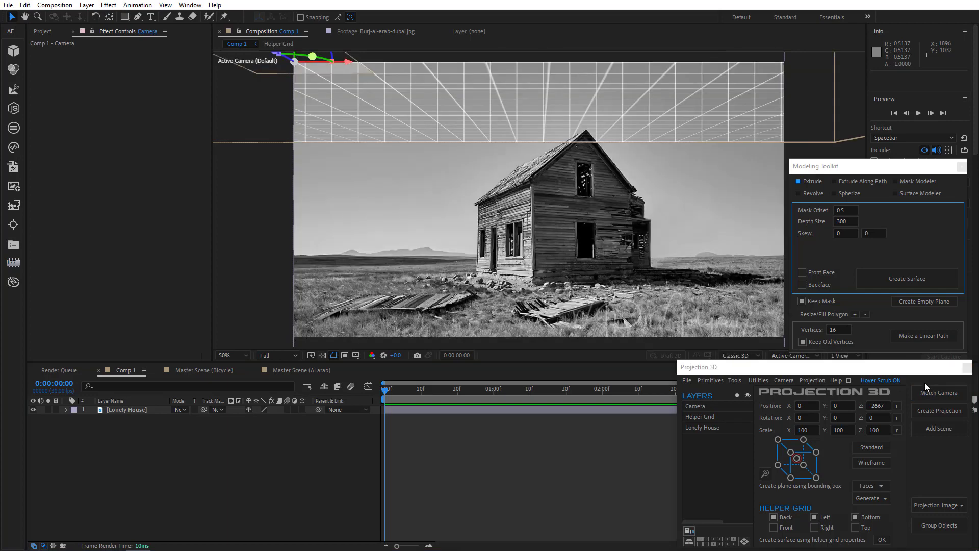
drag(592, 178, 604, 250)
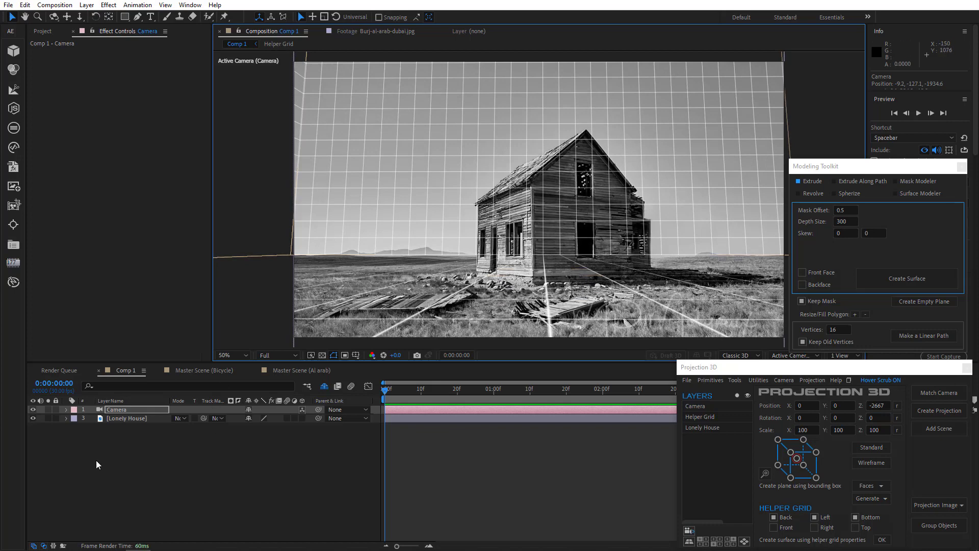
Step: Create a projection from the camera and Lonely House layers, with the scene name House and 2 scenes
drag(96, 460, 133, 411)
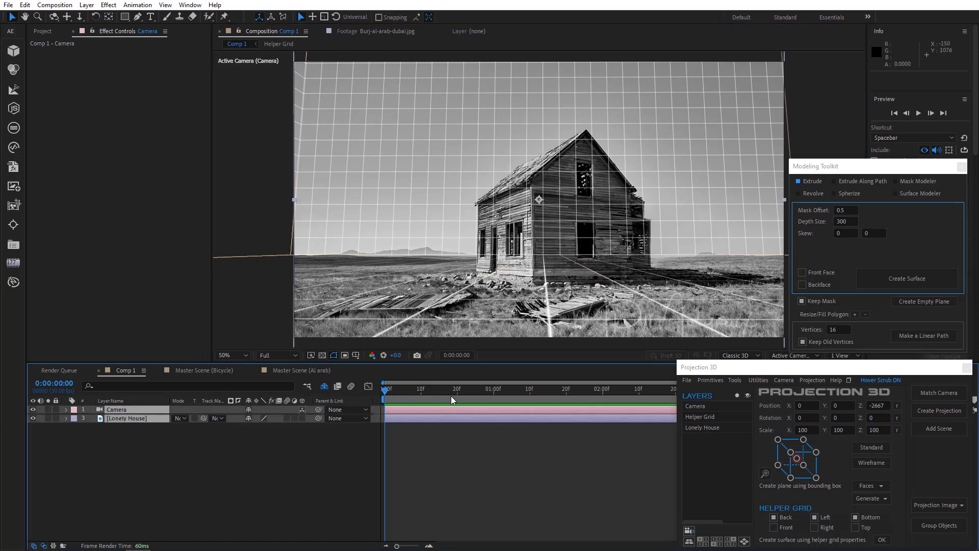
click(923, 409)
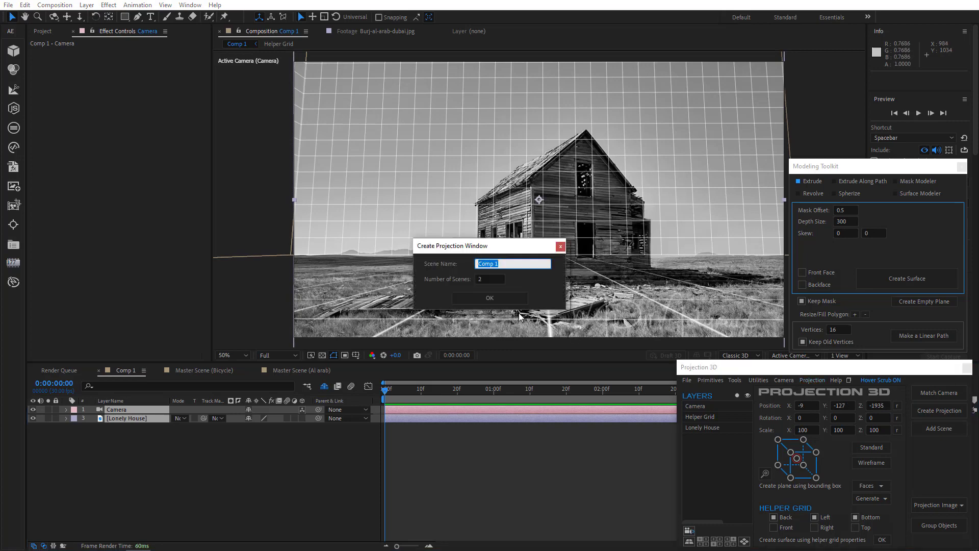
text(House)
click(497, 301)
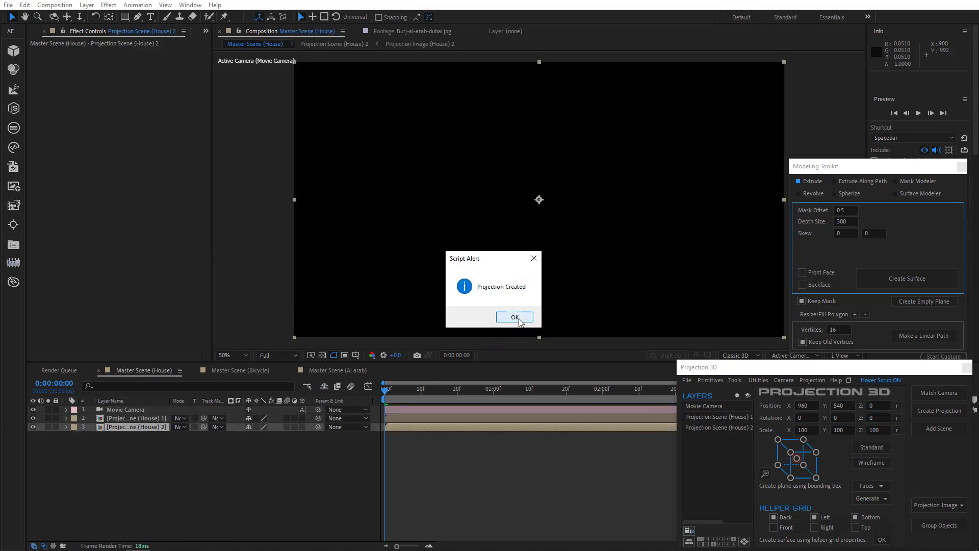
click(511, 317)
Step: In Projection Scene (House) 2, create only the Back and Bottom surfaces from the helper grid
double_click(163, 430)
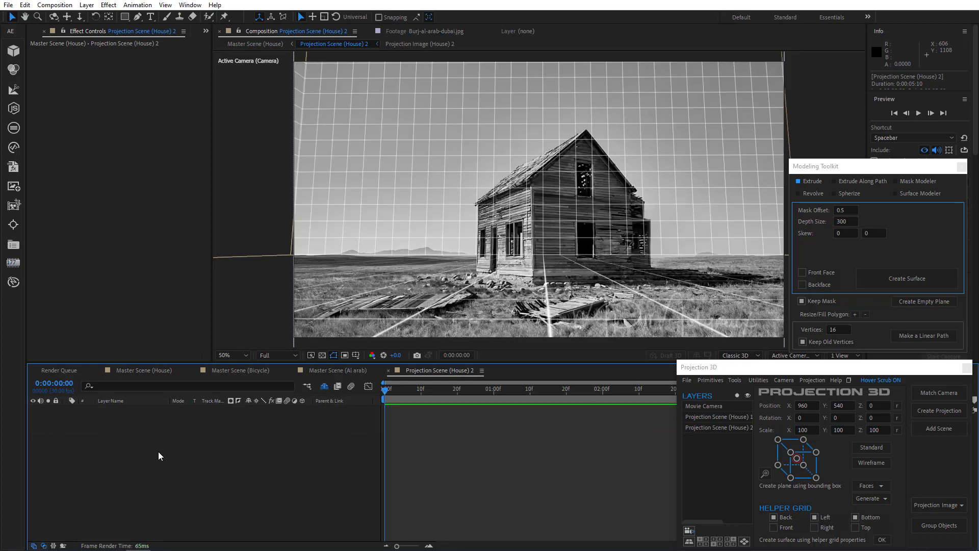
click(820, 518)
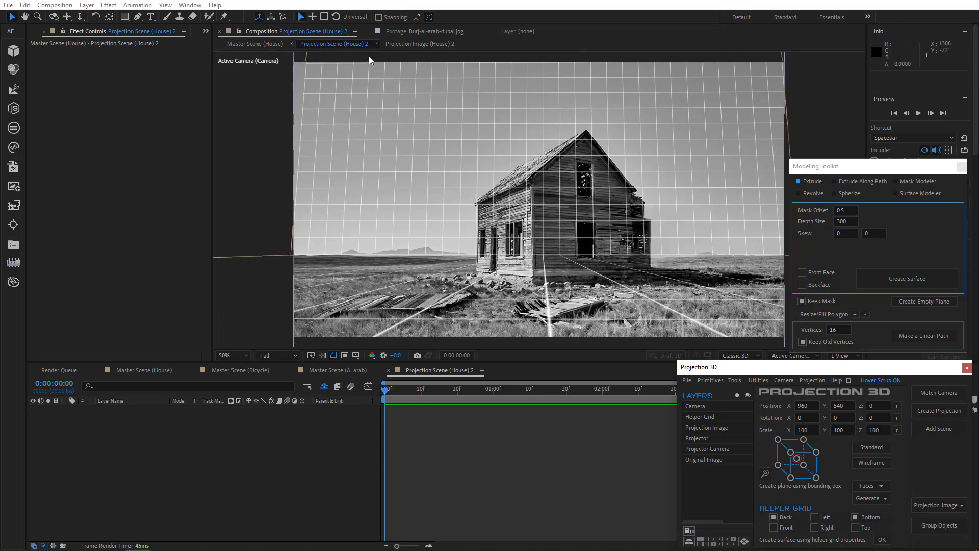
click(887, 540)
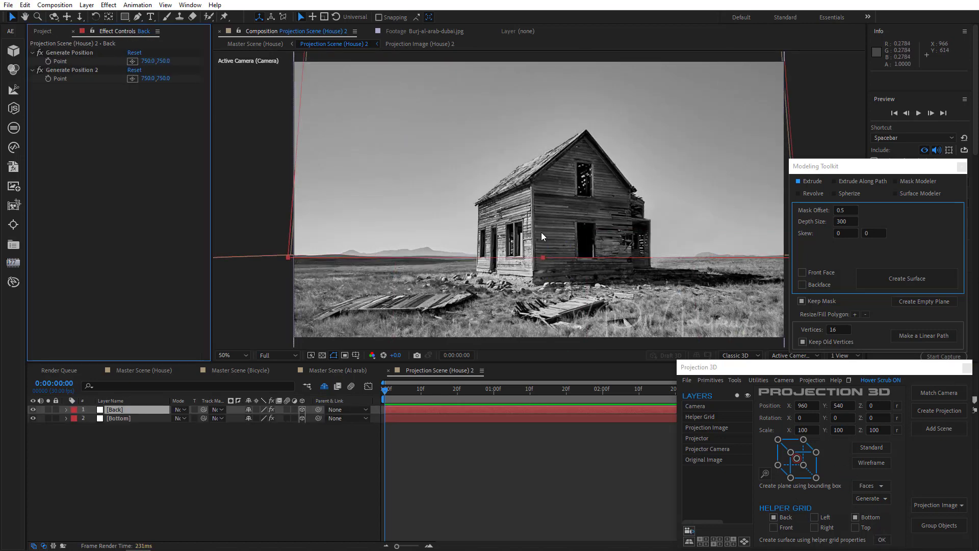
Step: Examine the projected Back and Bottom surfaces from Custom View 1 and return to the active camera view
click(795, 355)
click(797, 289)
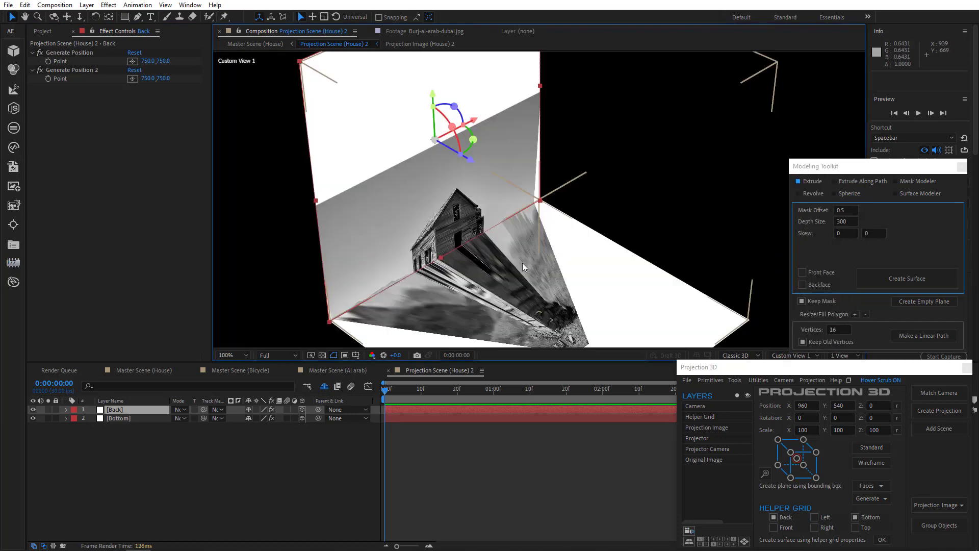
drag(519, 261, 585, 267)
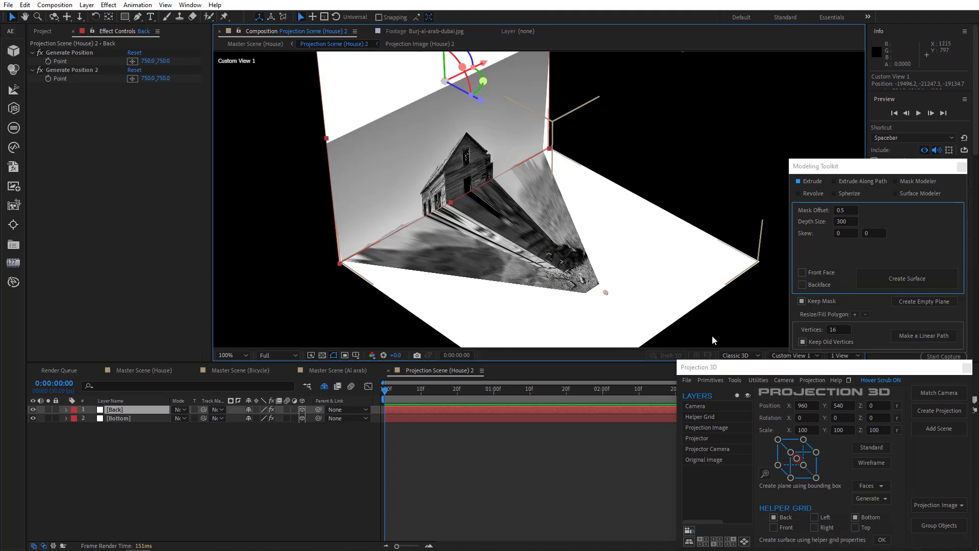
click(794, 356)
click(810, 166)
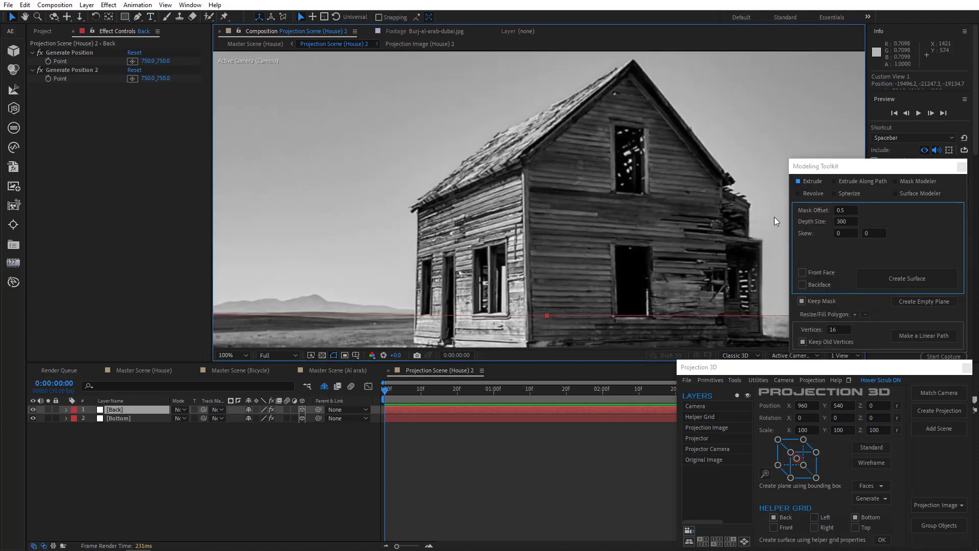
scroll(531, 261, down, 2)
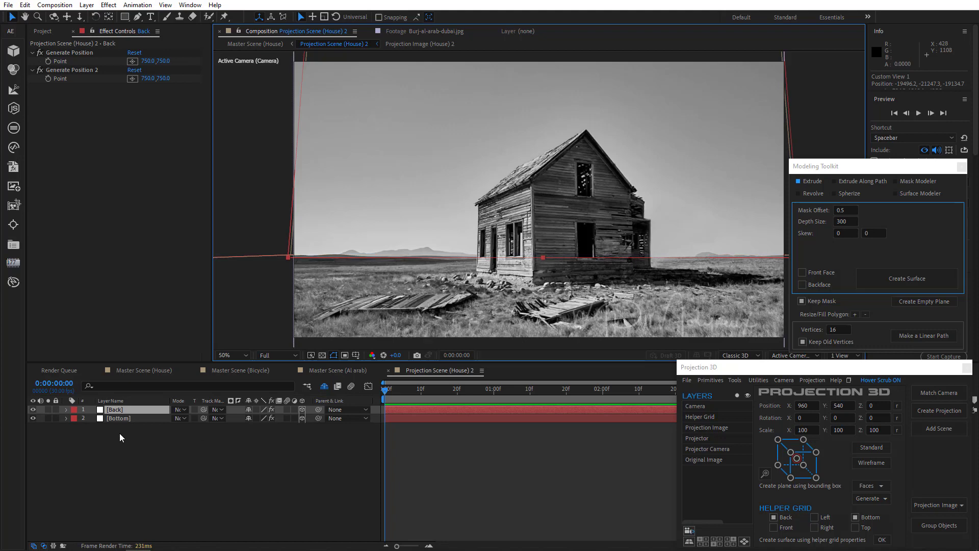
Step: Place the Bottom layer's Generate Position point at the base of the house's nearest corner, about 742.3, 880.1
click(126, 419)
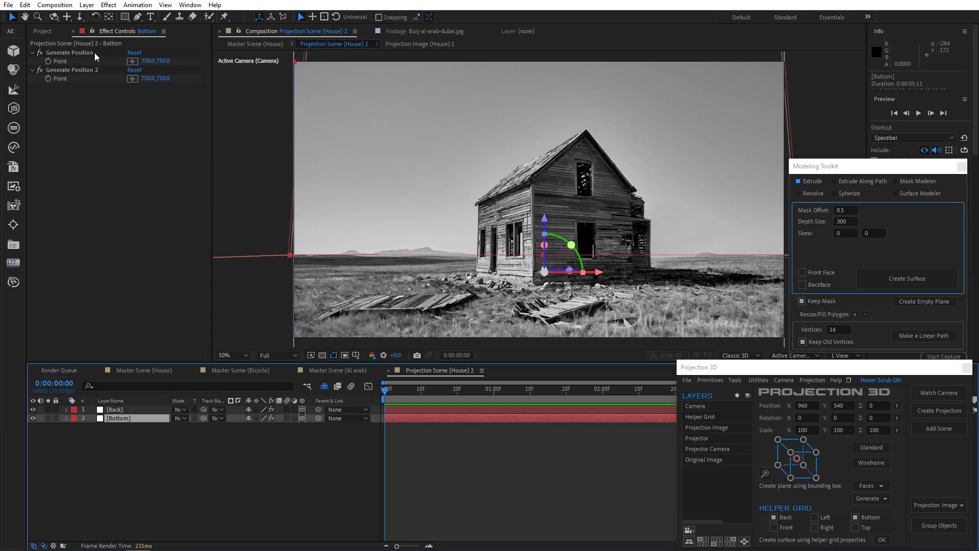
click(135, 61)
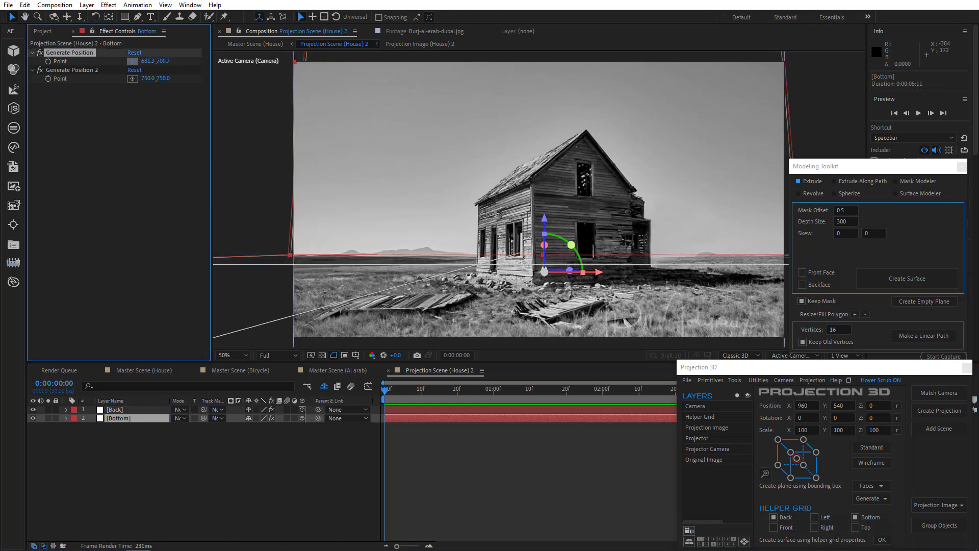
click(533, 286)
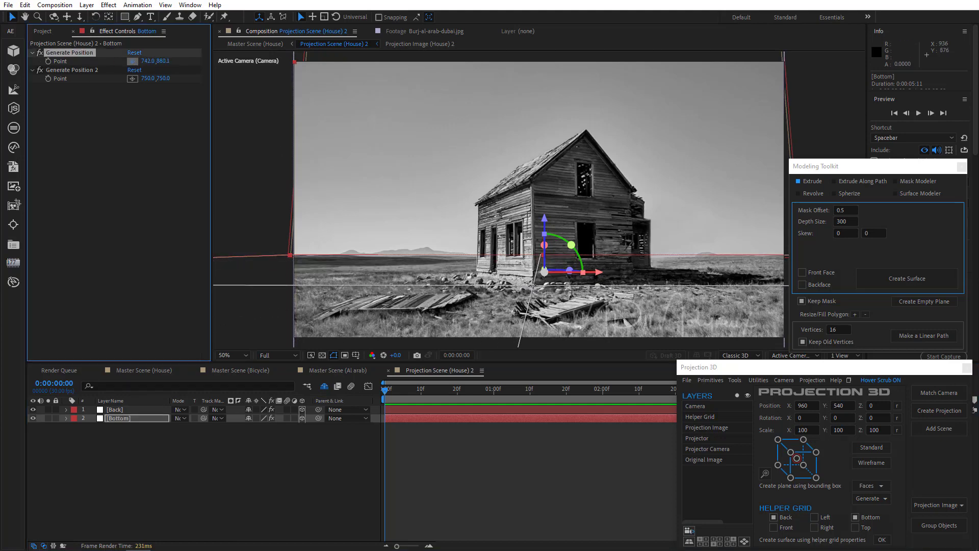
drag(533, 285, 534, 286)
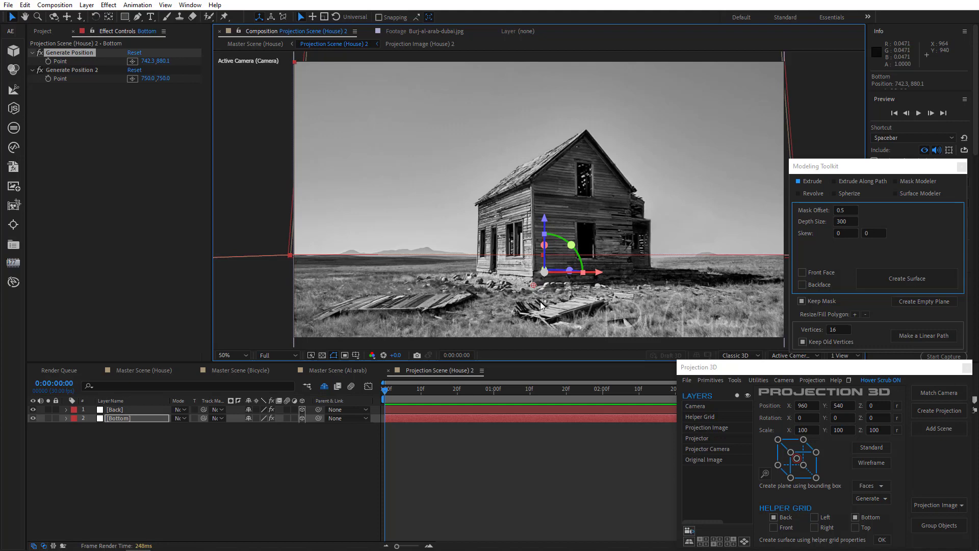
Step: Generate a plane from the Bottom layer's Generate Position point and examine its placement from Custom View 1
click(734, 380)
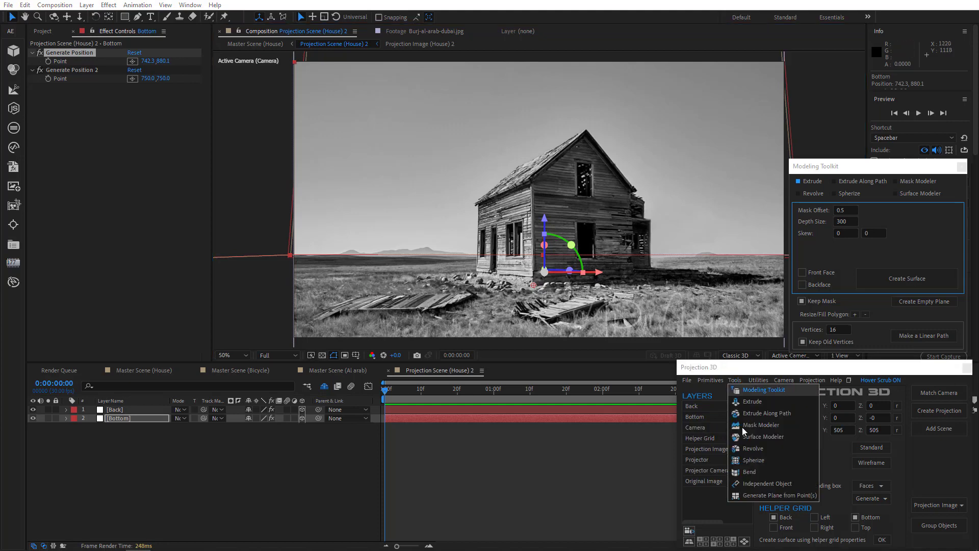
click(750, 493)
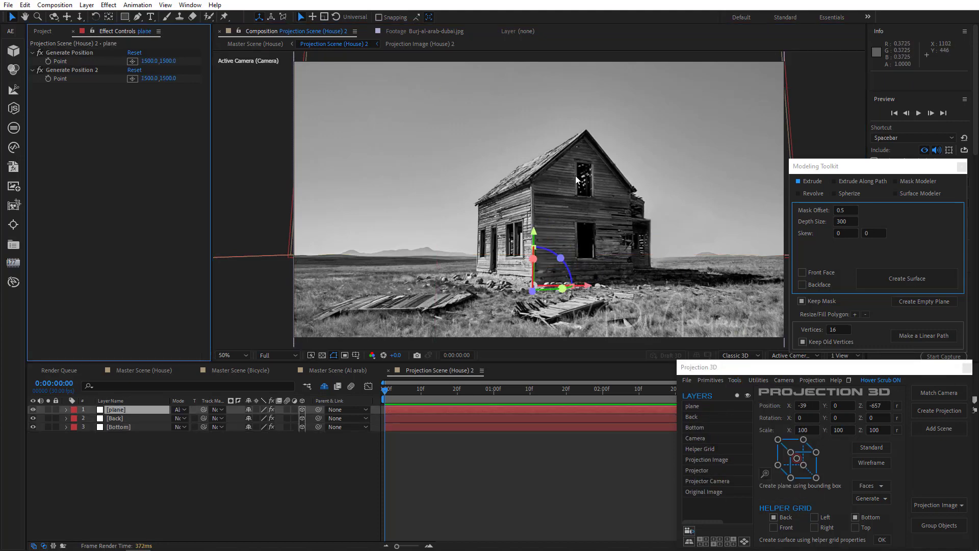
key(period)
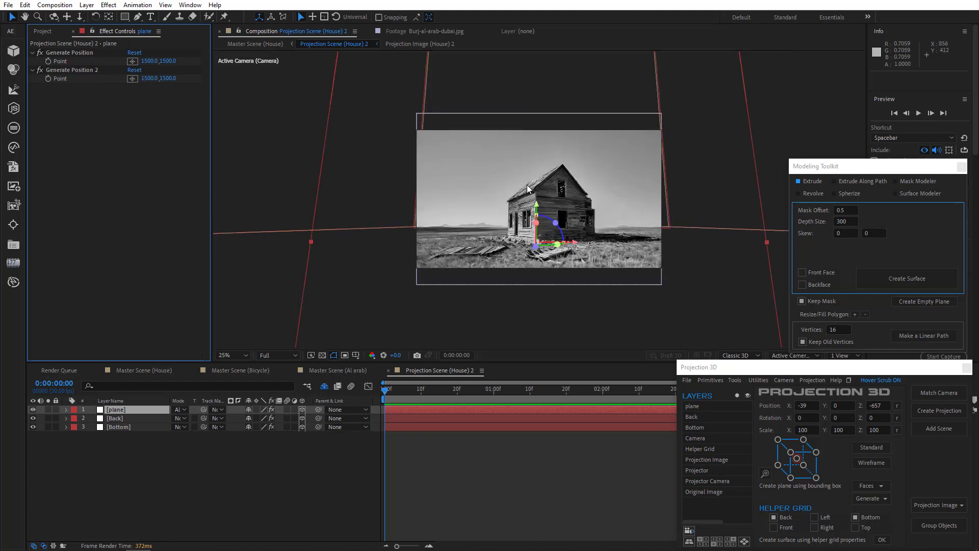
click(786, 356)
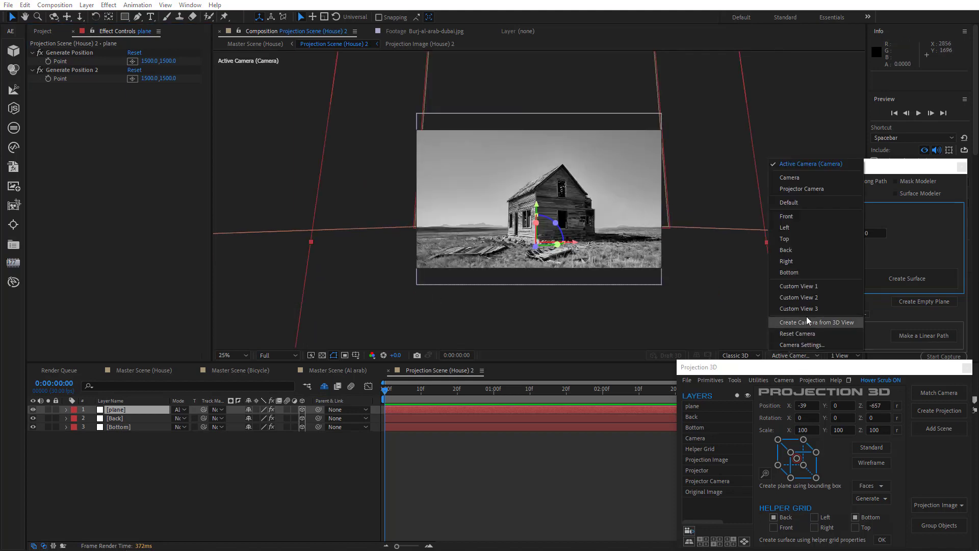
click(810, 289)
scroll(521, 255, up, 6)
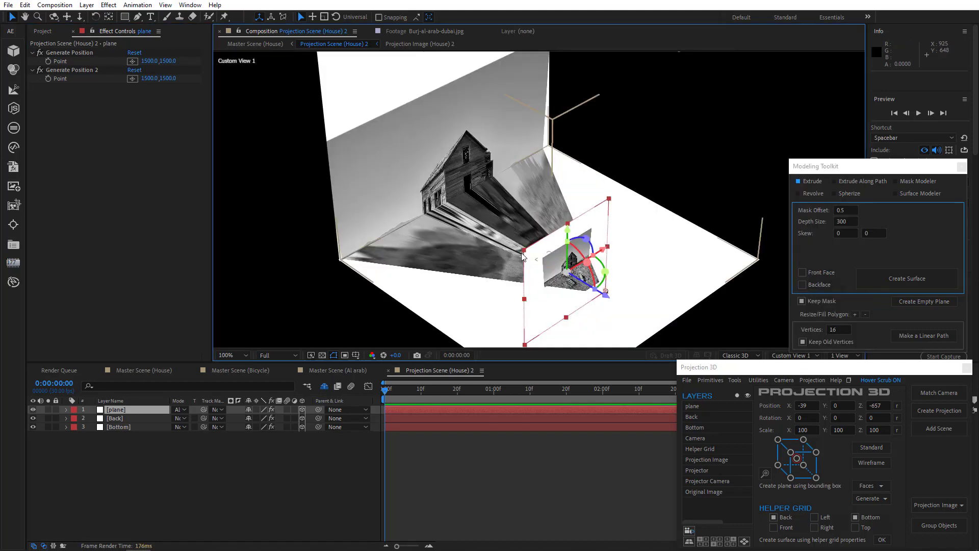
drag(533, 270, 498, 148)
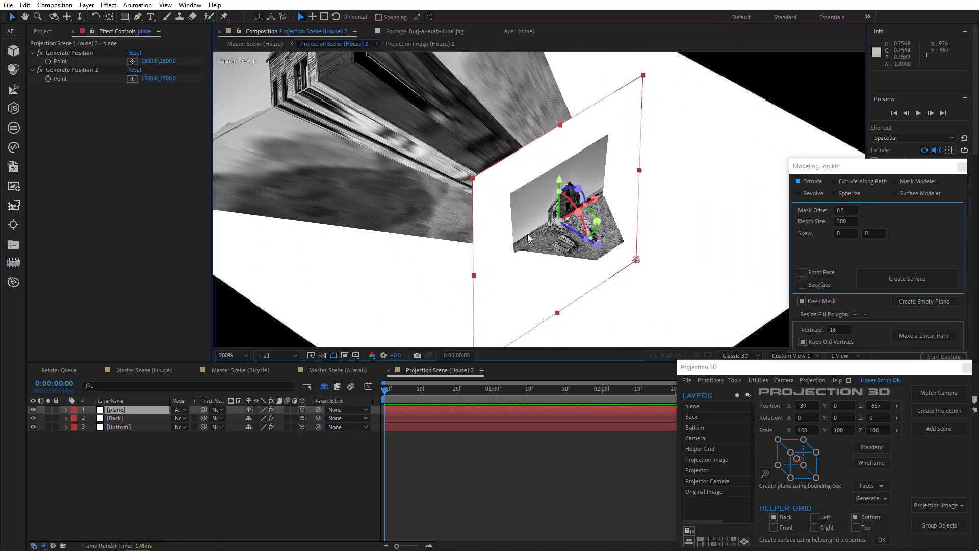
click(30, 410)
click(31, 410)
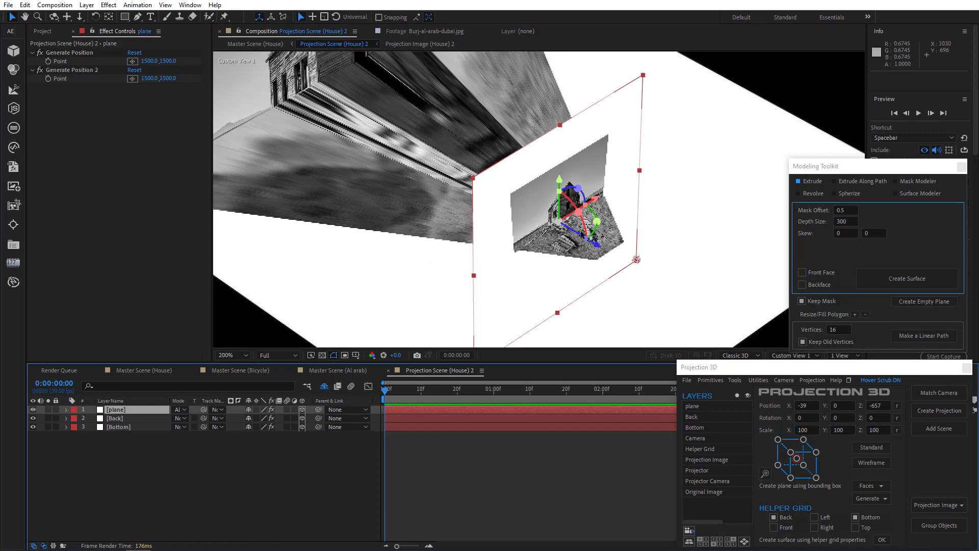
click(792, 356)
click(806, 163)
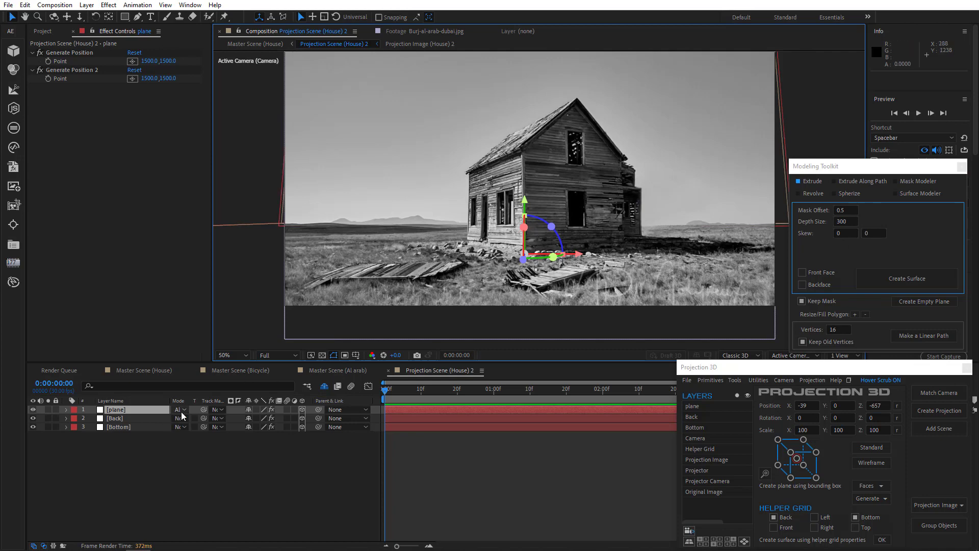
Step: Try scaling the generated plane to 32% and rotating it to about 327.4° on Y, and undo back to before its creation
key(s)
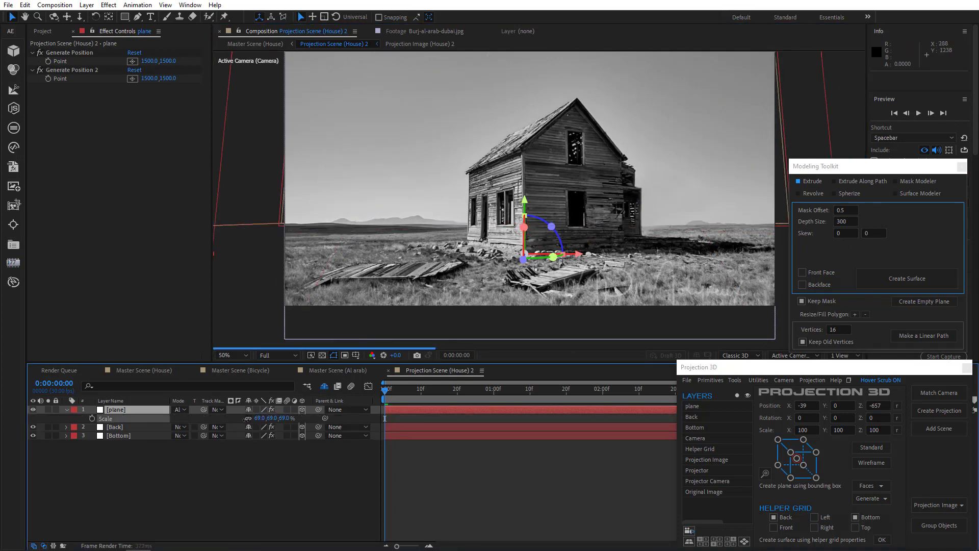
drag(247, 420, 228, 419)
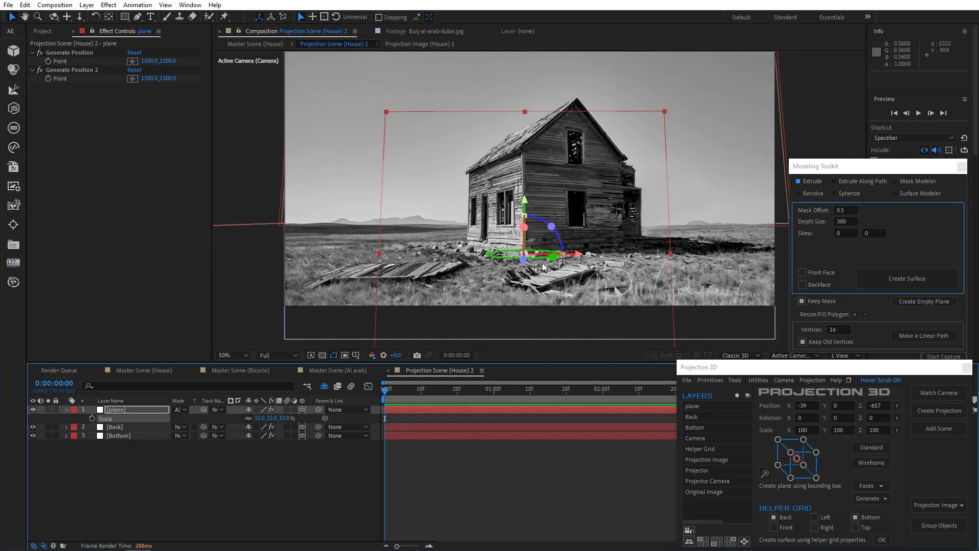
drag(542, 257, 534, 260)
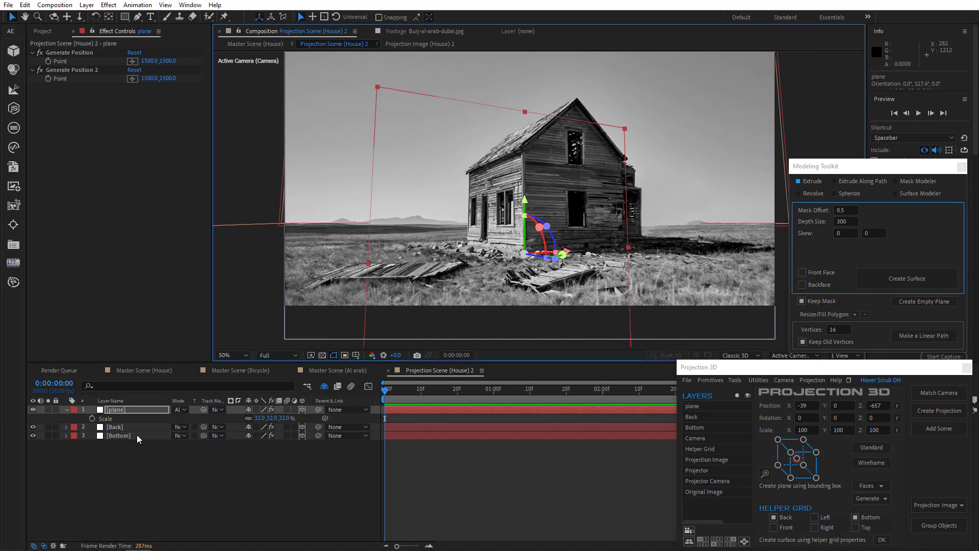
key(ctrl+z)
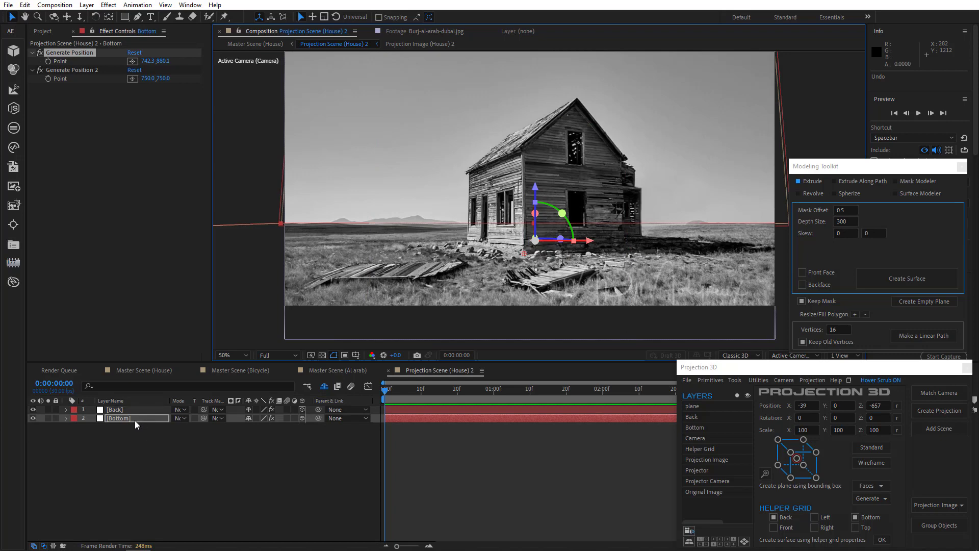
Step: Place the Bottom layer's Generate Position 2 point at the base of the side wall's far corner, about 691.3, 797.7
click(134, 421)
click(75, 52)
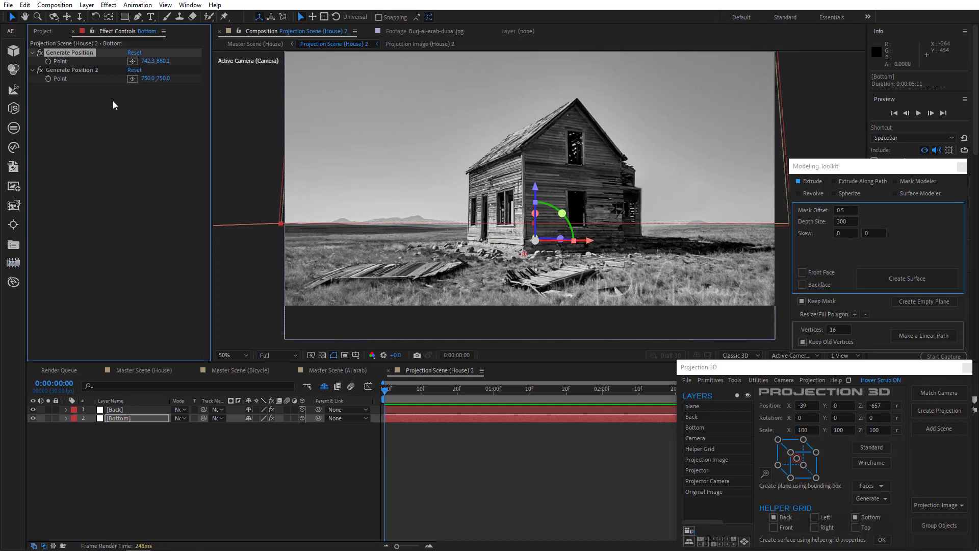
click(88, 69)
click(132, 79)
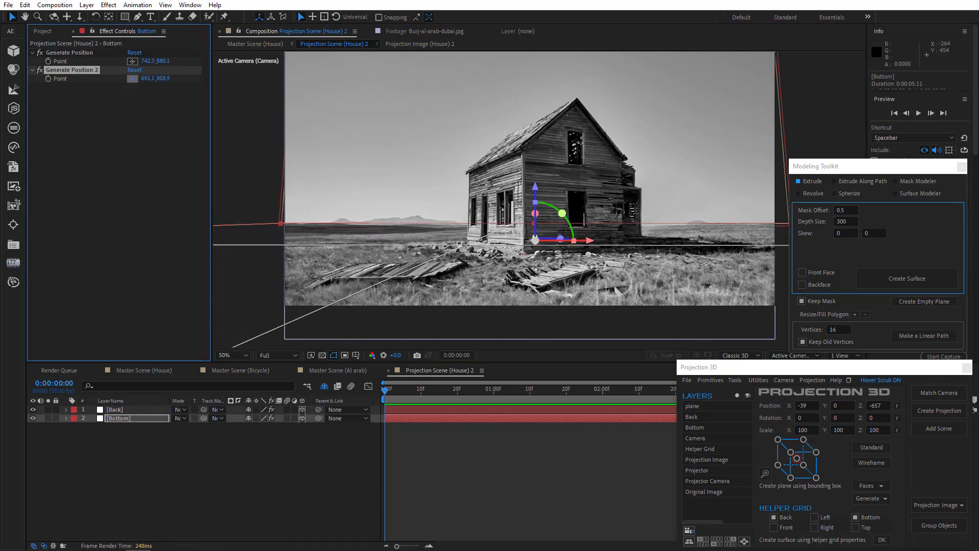
click(469, 245)
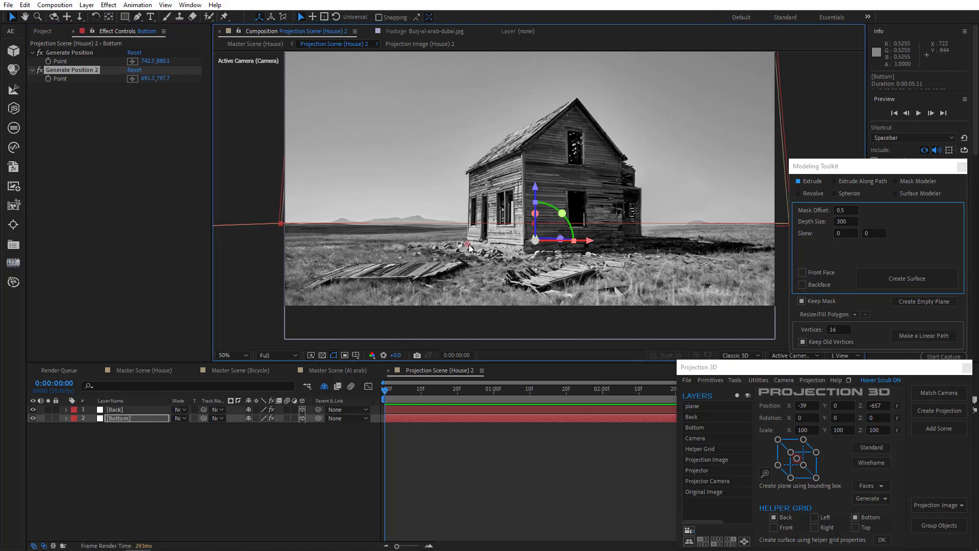
Step: Generate a plane from the Bottom layer's Generate Position and Generate Position 2 points together
click(81, 53)
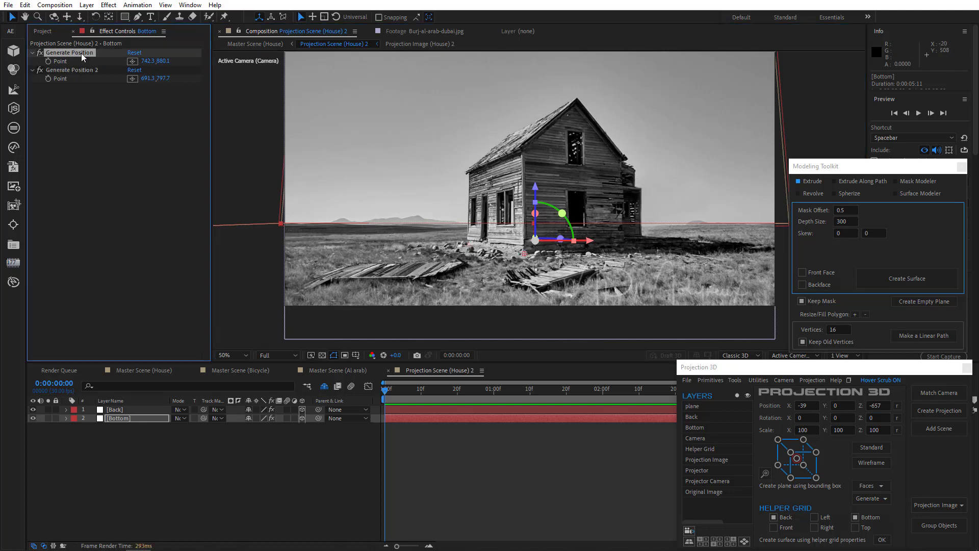
click(83, 71)
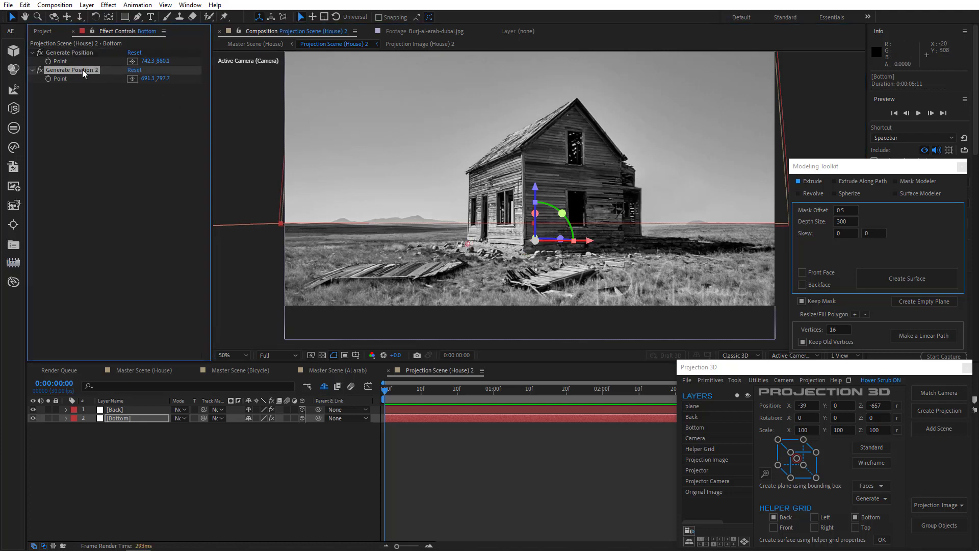
click(83, 52)
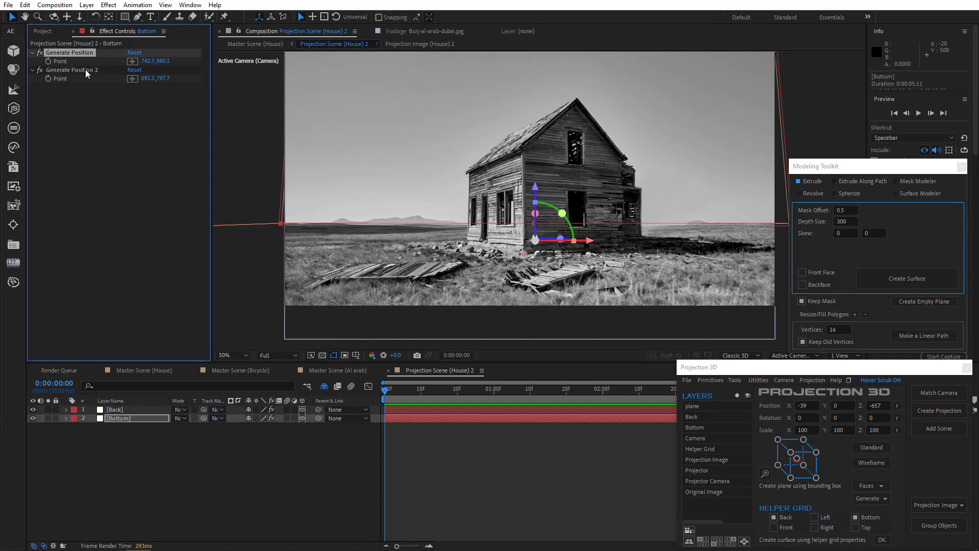
shift+click(85, 70)
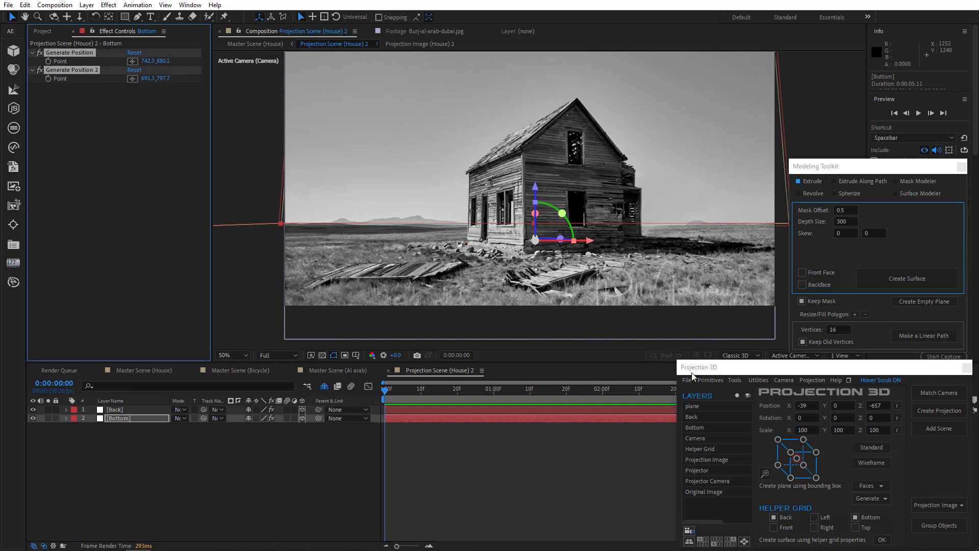
click(735, 380)
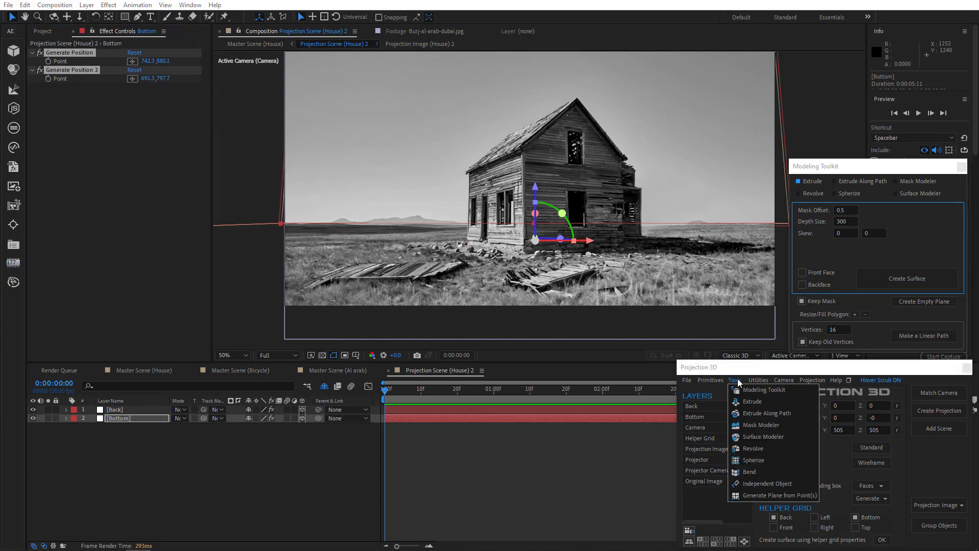
click(760, 492)
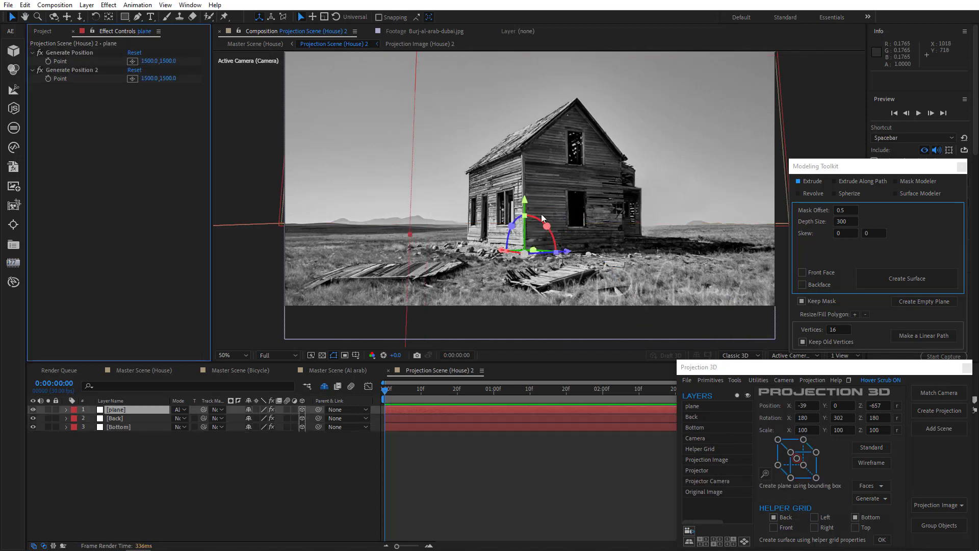
Step: Try scaling the generated plane to 35% and undo the scale change
key(s)
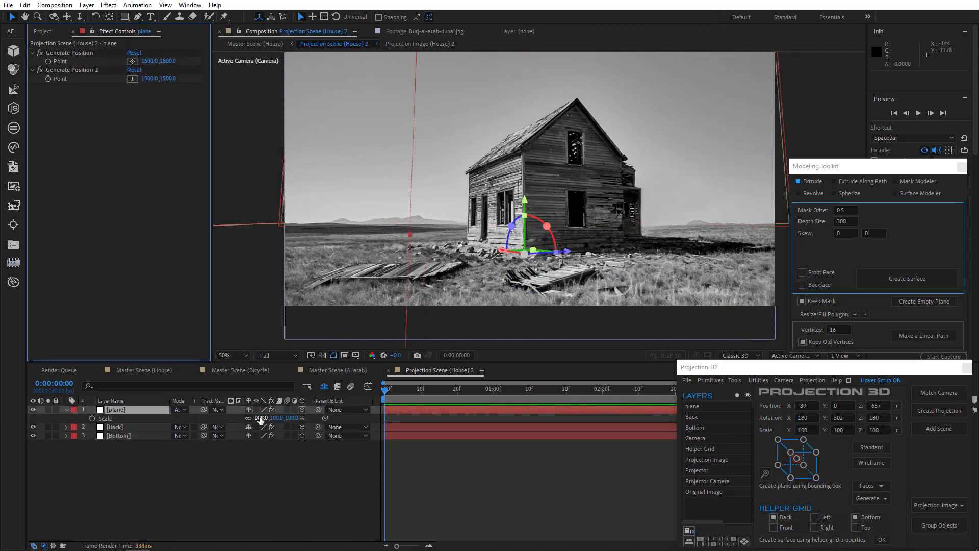
drag(261, 418, 228, 418)
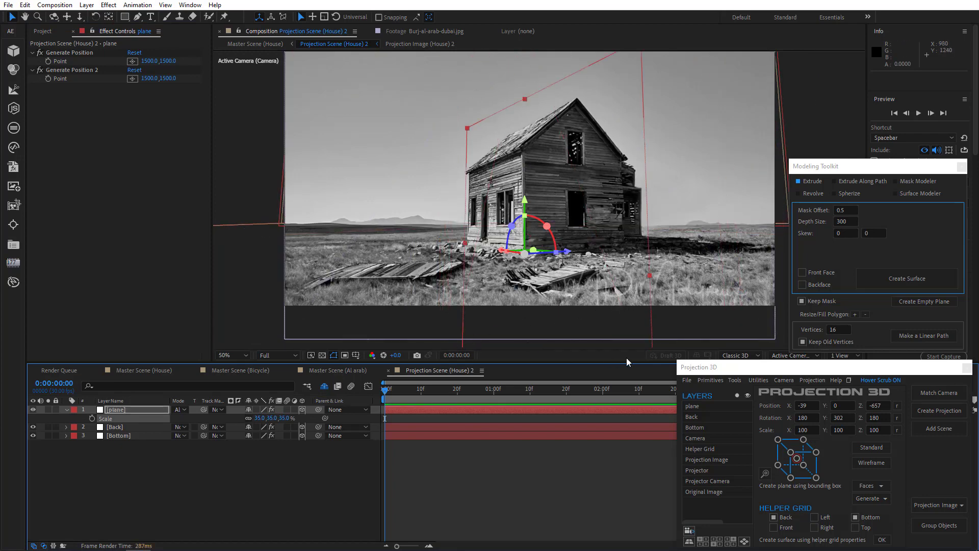
key(ctrl+z)
Step: Examine the generated plane's alignment with the side wall from Custom View 1 and Top, and return to the Active Camera view
click(778, 355)
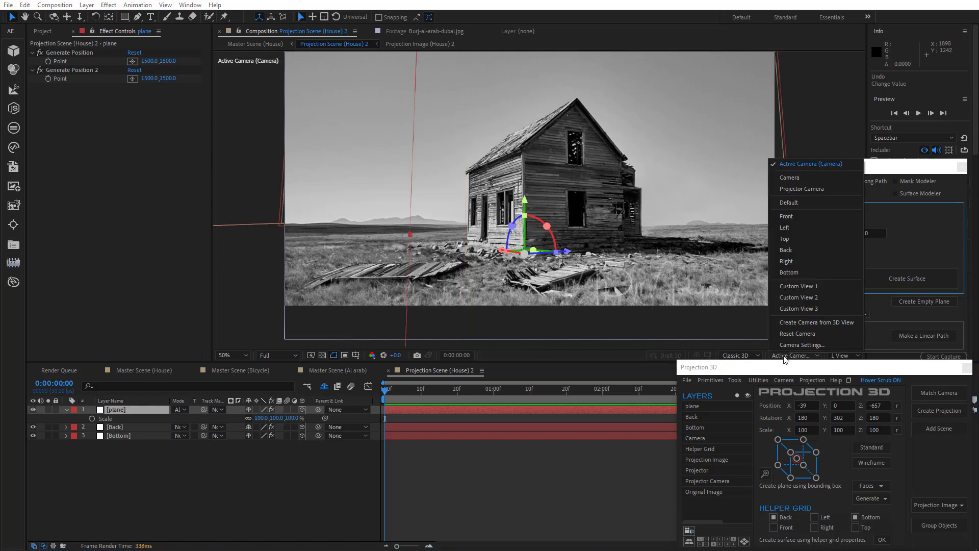
click(797, 287)
scroll(566, 219, up, 4)
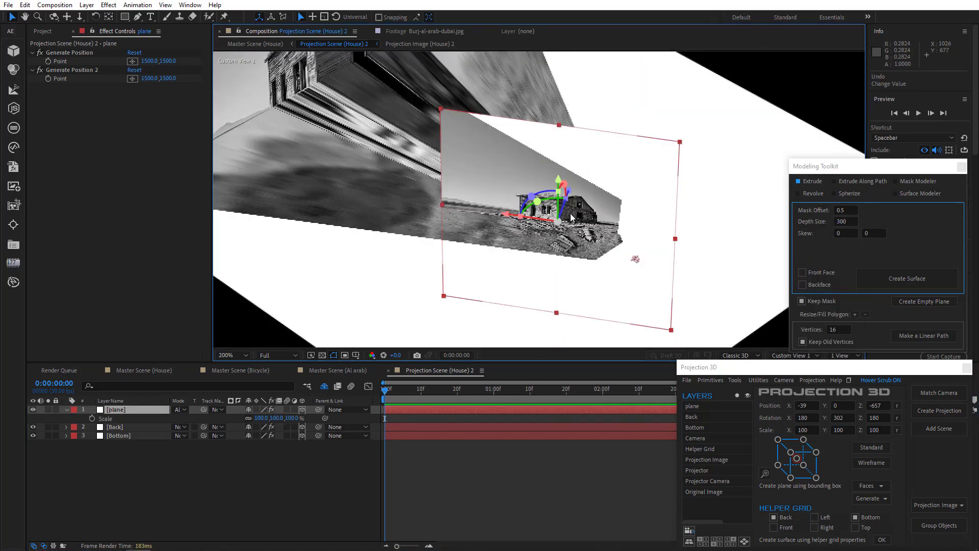
drag(635, 260, 532, 313)
drag(306, 260, 235, 241)
key(ctrl+z)
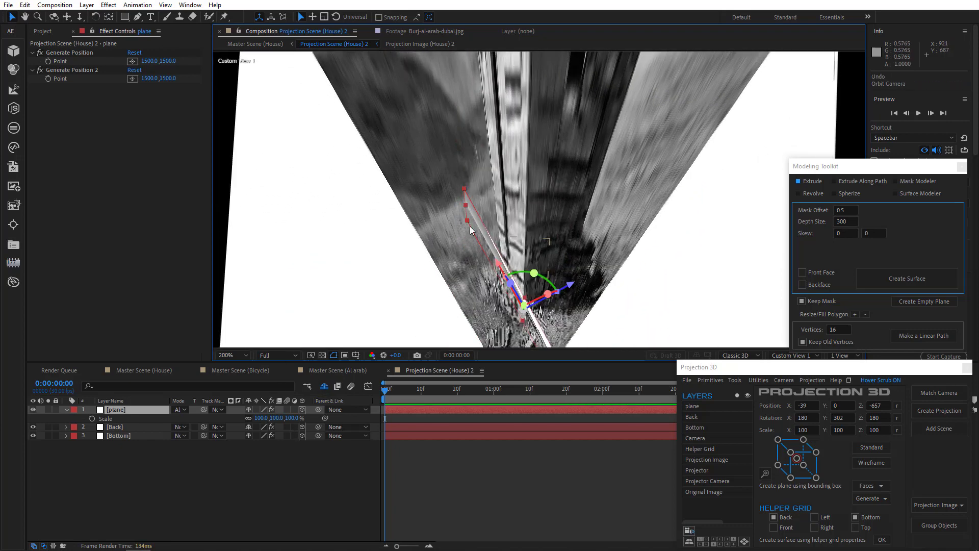
click(793, 356)
click(785, 241)
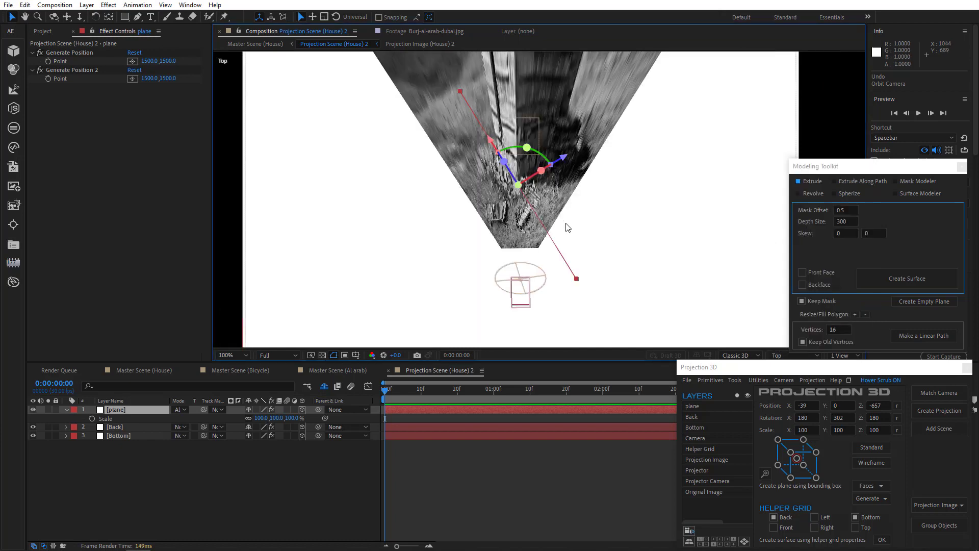
click(794, 356)
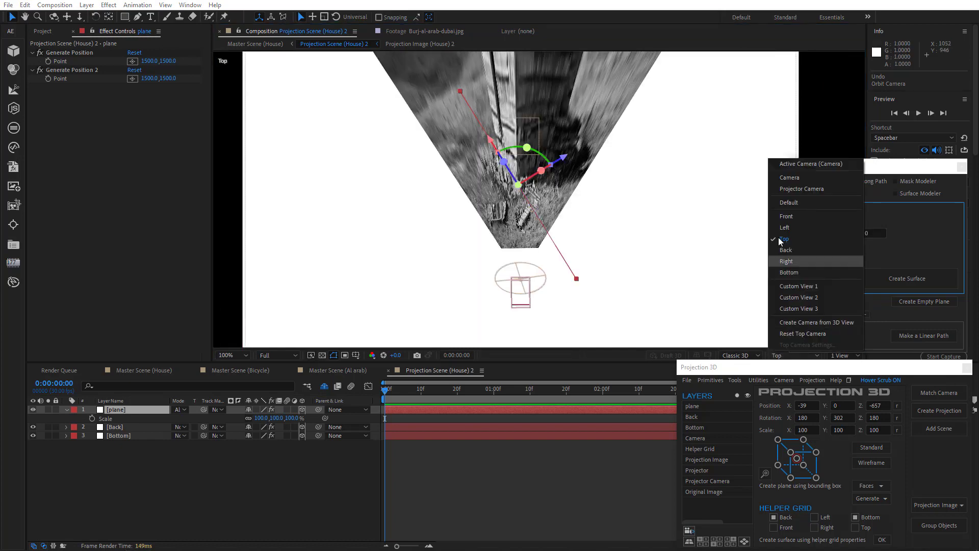
click(788, 164)
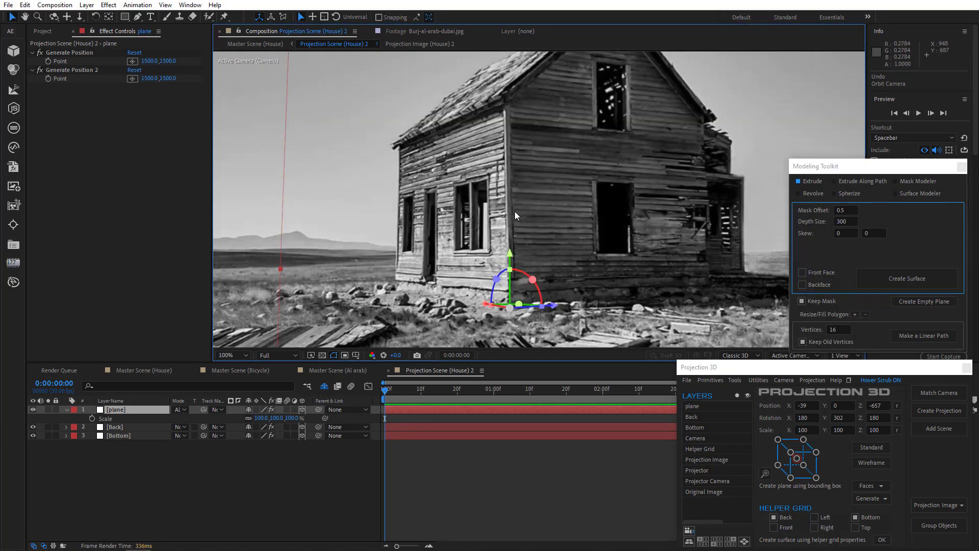
scroll(516, 215, down, 2)
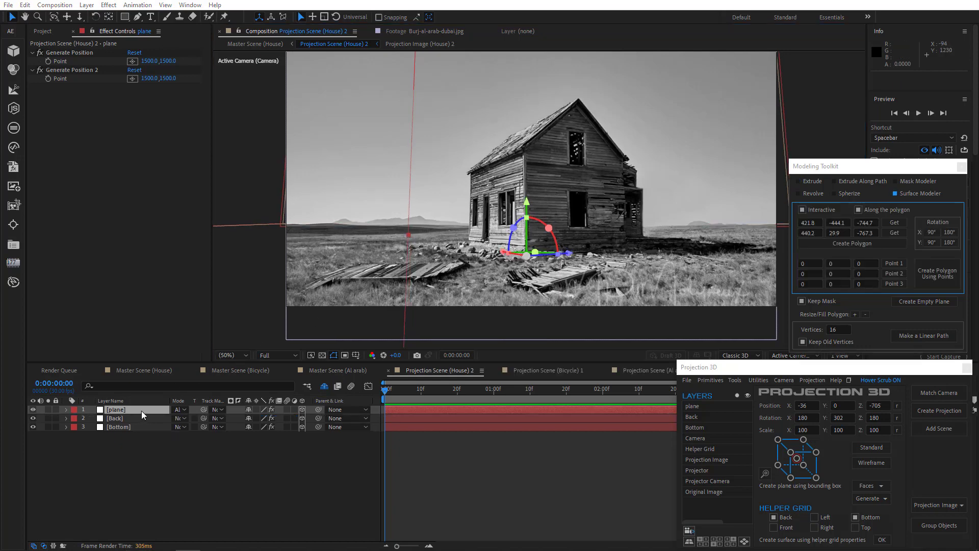
Step: Replace the generated plane with an empty plane created from the Bottom layer's two Generate Position points, and toggle its visibility
click(141, 411)
key(Delete)
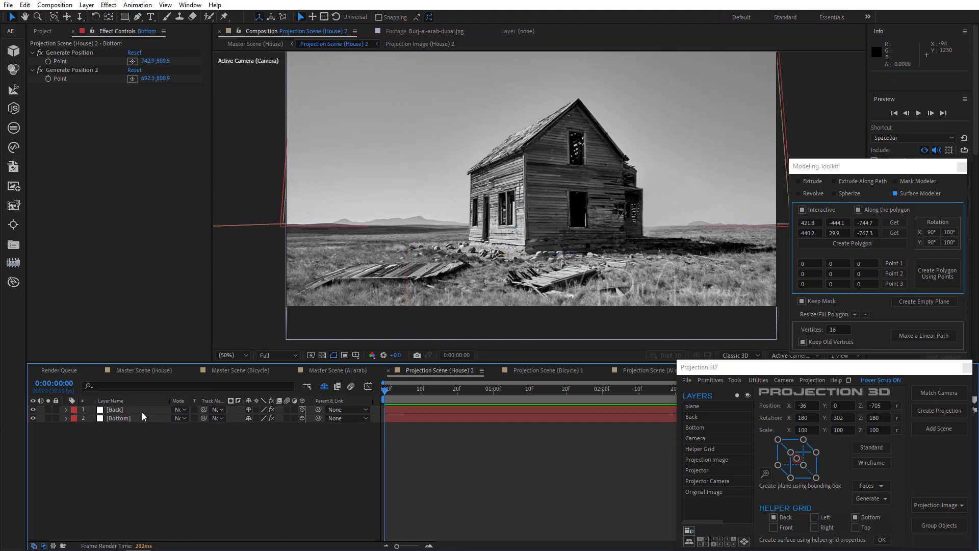
click(109, 418)
click(85, 53)
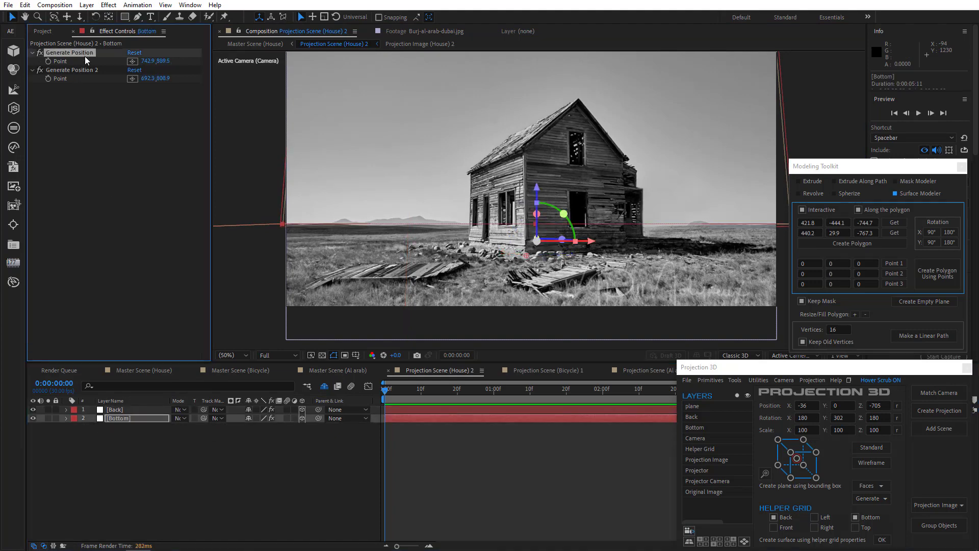
shift+click(90, 71)
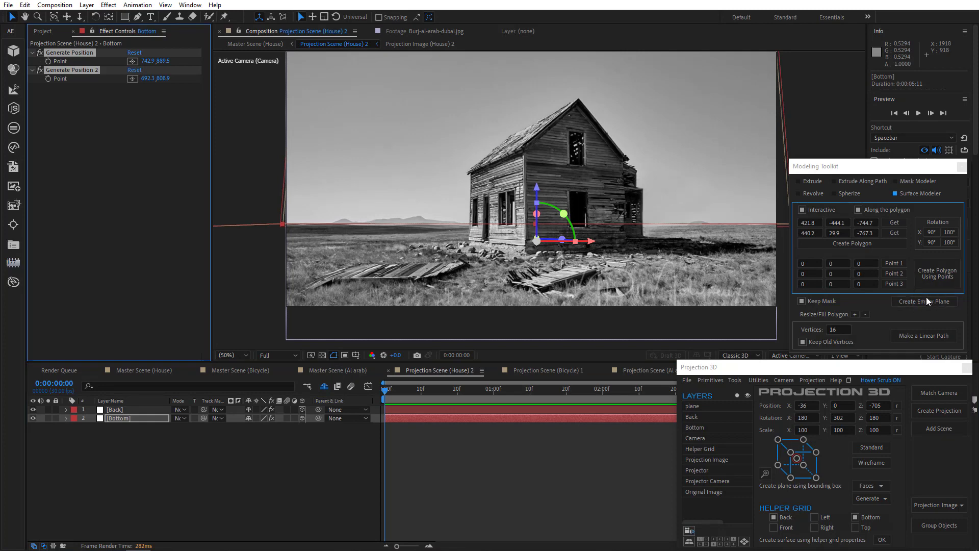
click(735, 380)
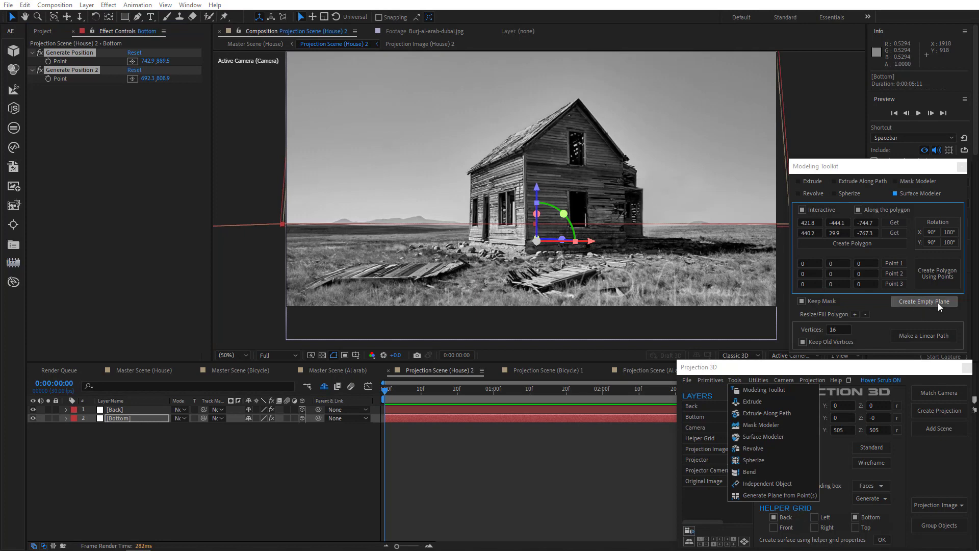
click(922, 301)
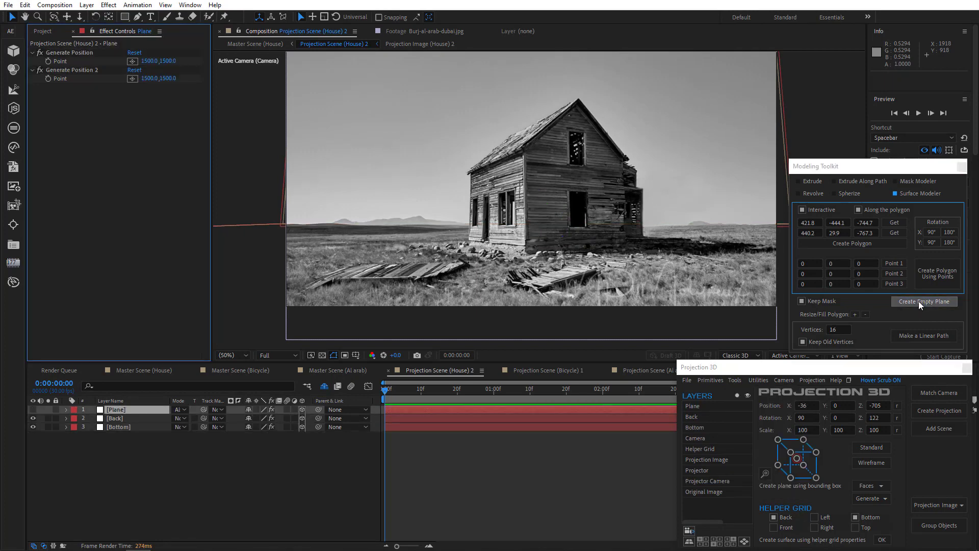
click(33, 409)
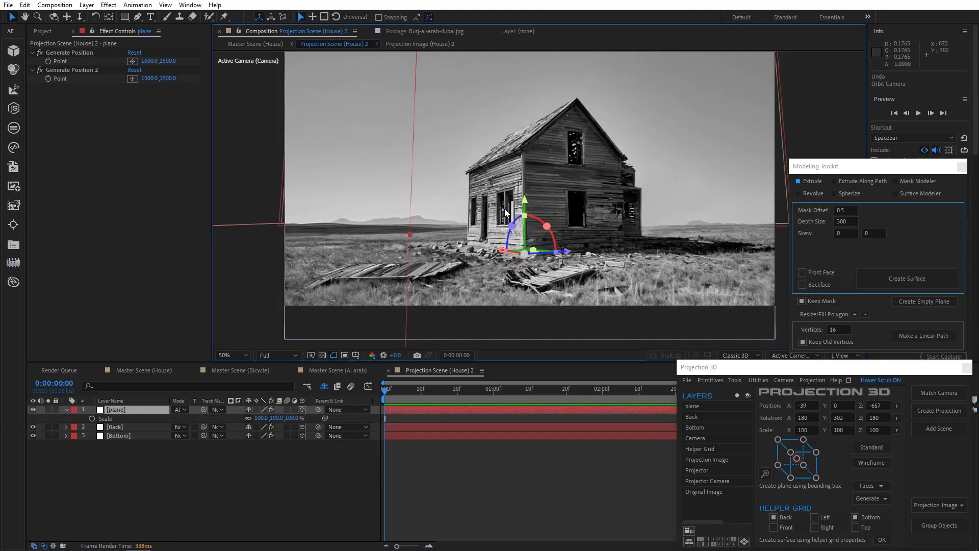
Step: Draw a four-point mask with the Pen tool on the plane, following the outline of the house's side wall, and toggle the plane's solo
key(g)
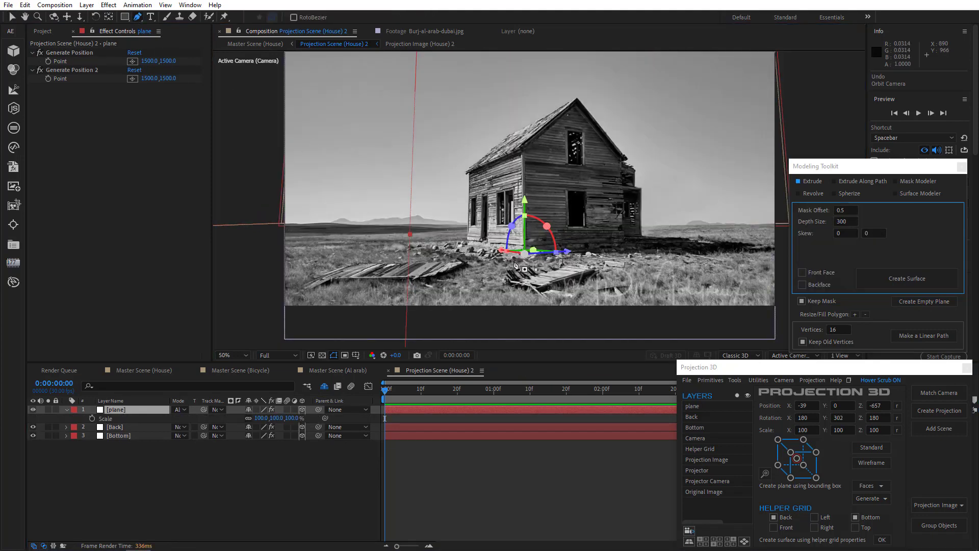
click(525, 252)
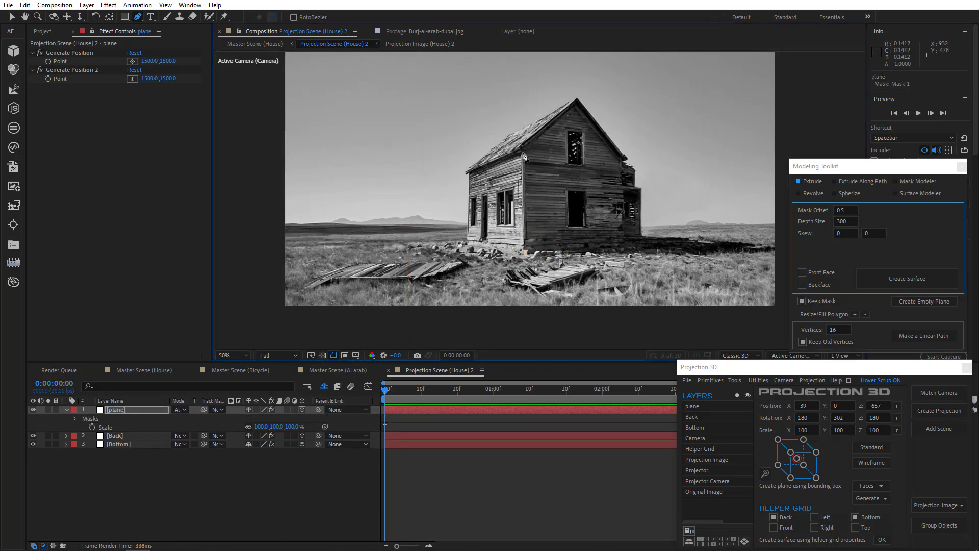
click(524, 151)
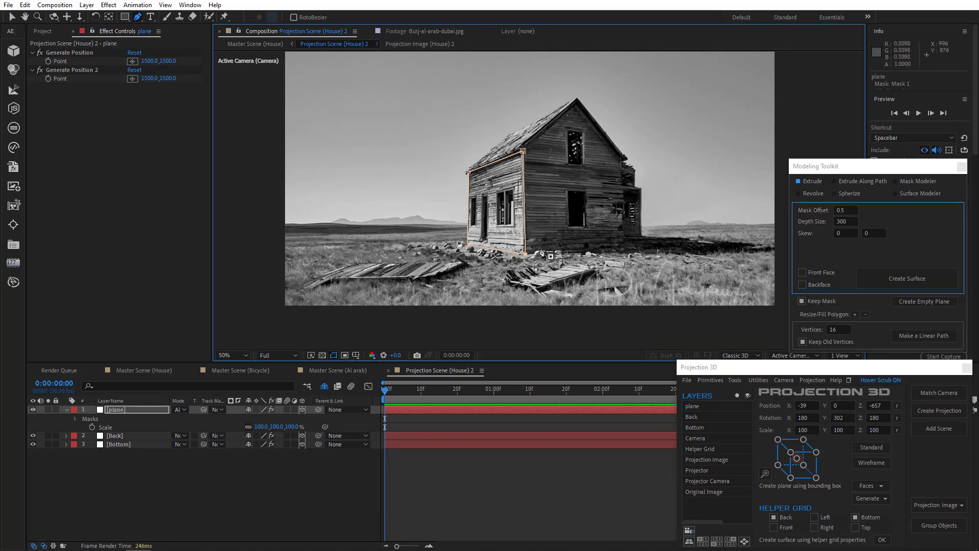
click(48, 409)
click(47, 410)
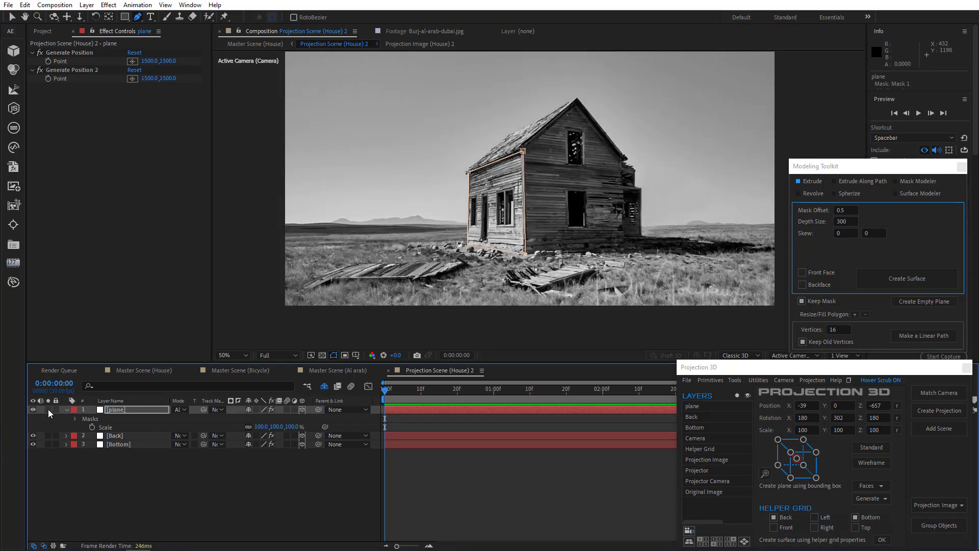
Step: Examine the masked side wall from several angles in Custom View 1 and return to the Active Camera view
click(785, 355)
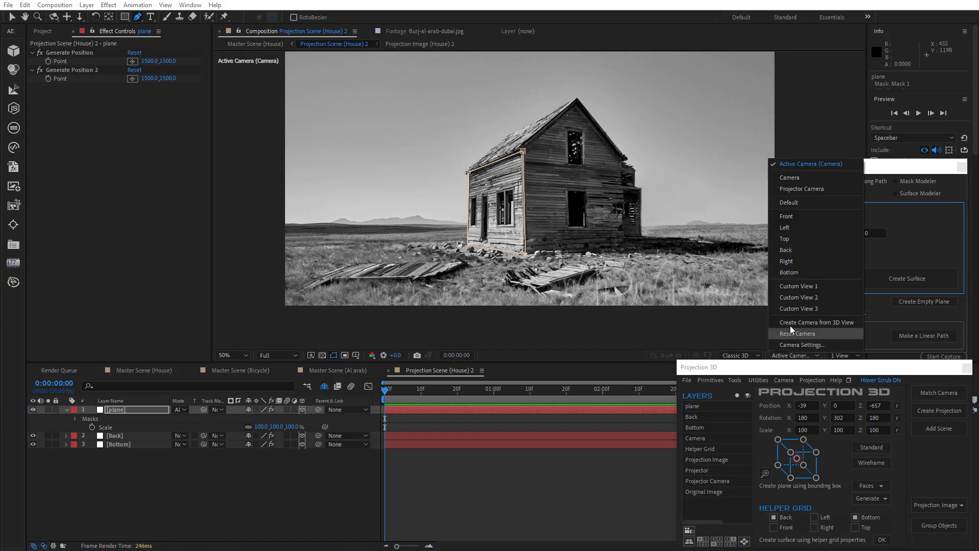
click(794, 287)
key(c)
drag(542, 220, 433, 219)
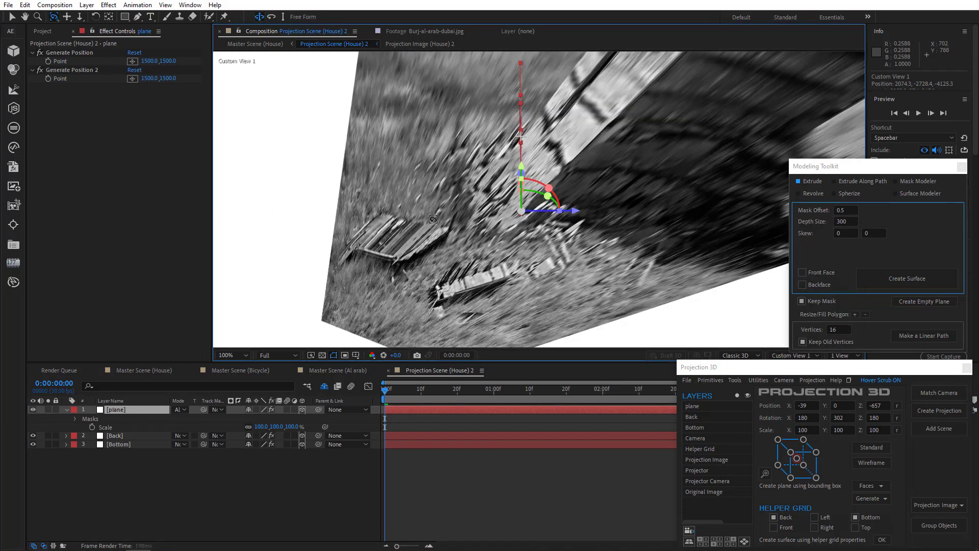
drag(435, 219, 538, 163)
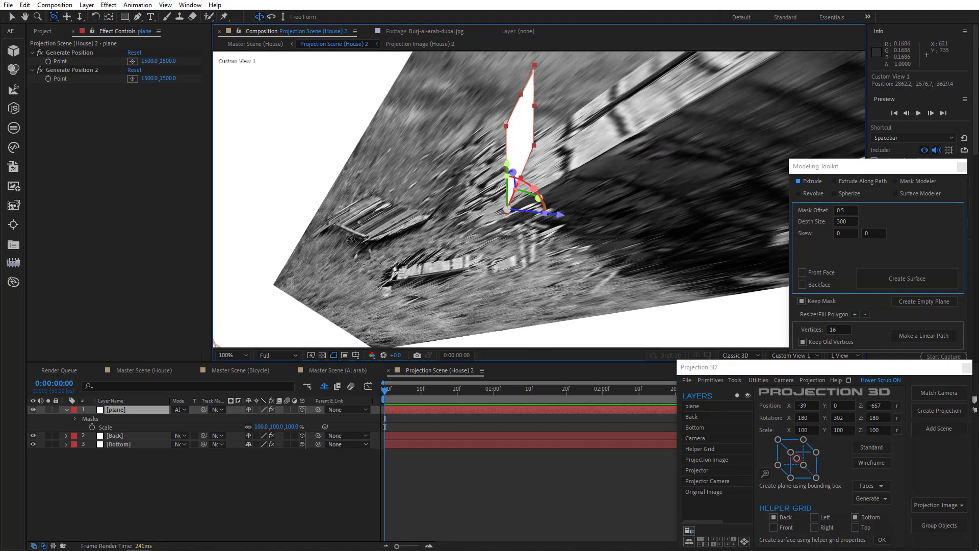
drag(351, 238, 458, 242)
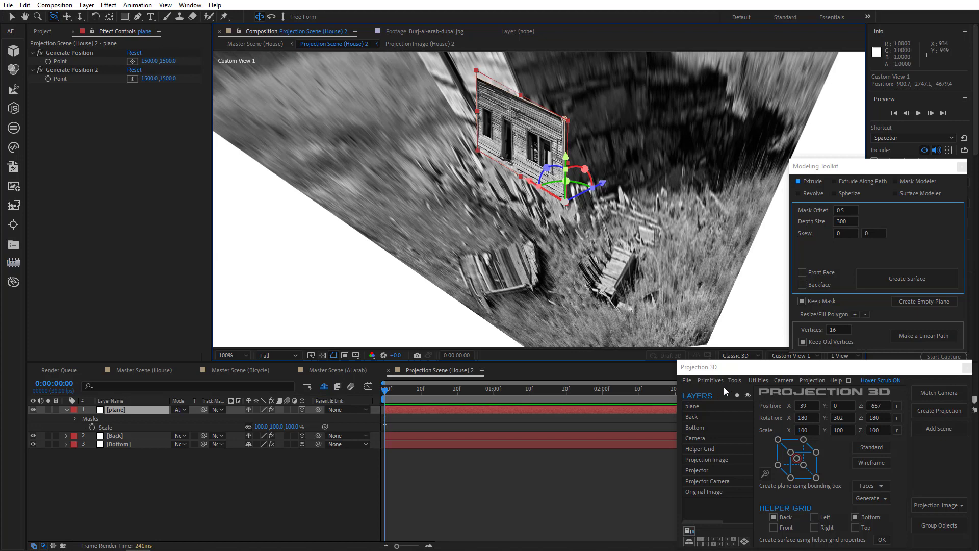
click(788, 356)
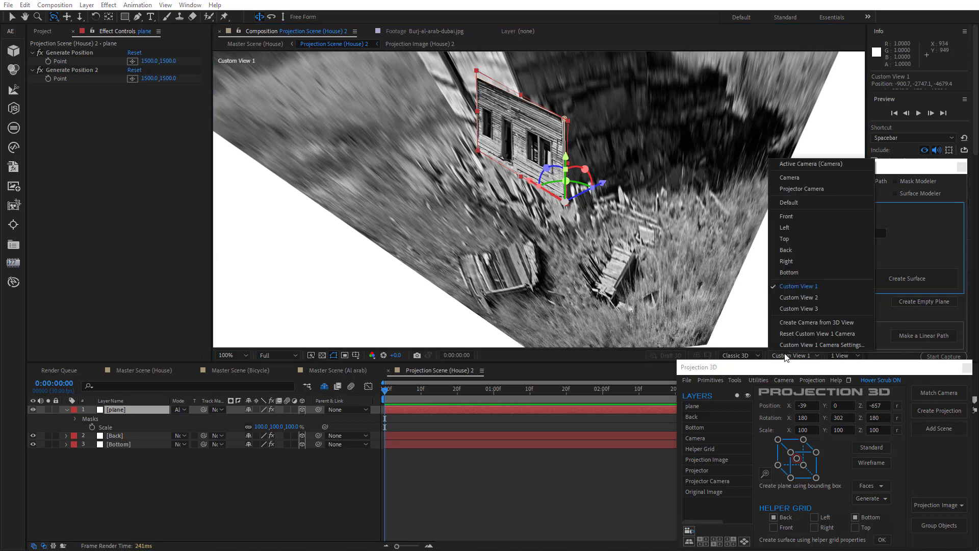
click(792, 164)
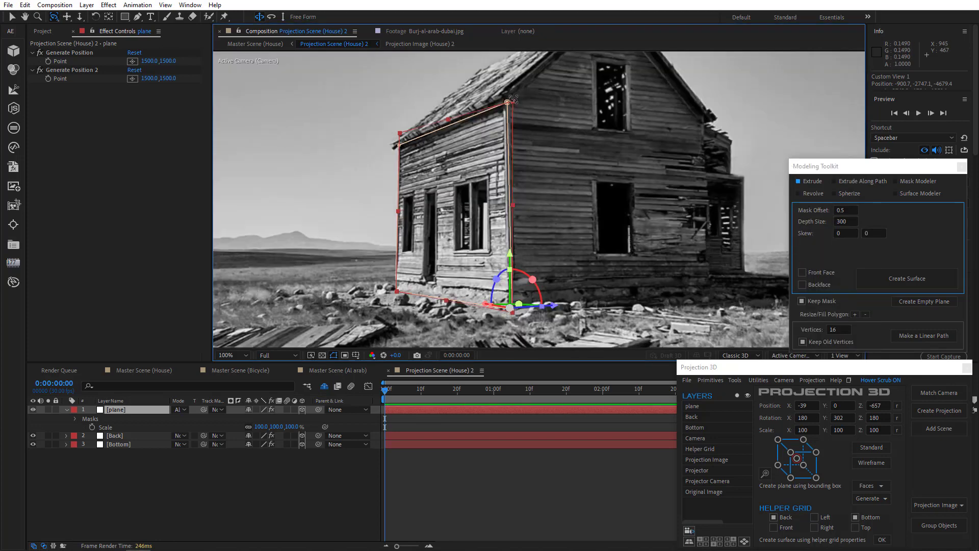
Step: Create a Surface Modeler polygon from the side wall mask's upper and lower front-corner vertices, and rotate it 90° about X
click(11, 18)
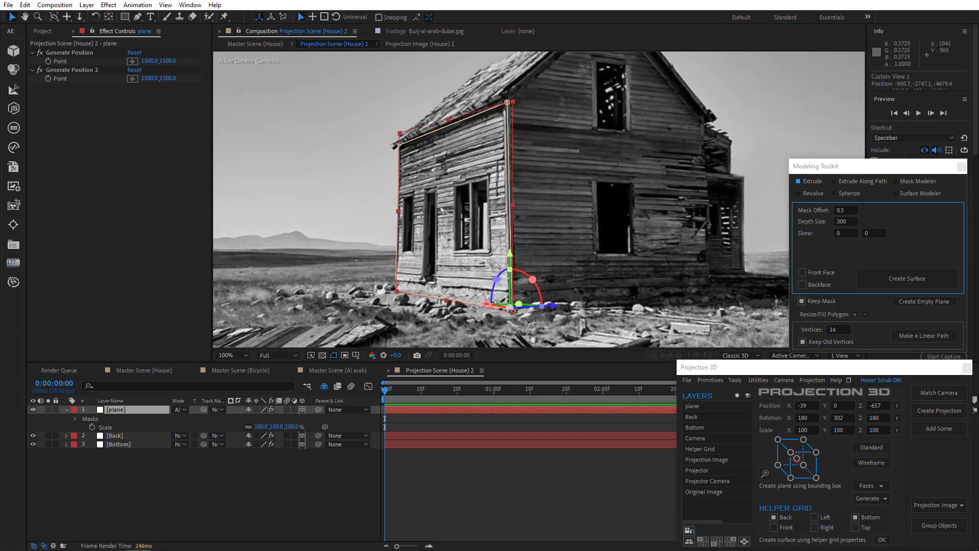
click(508, 103)
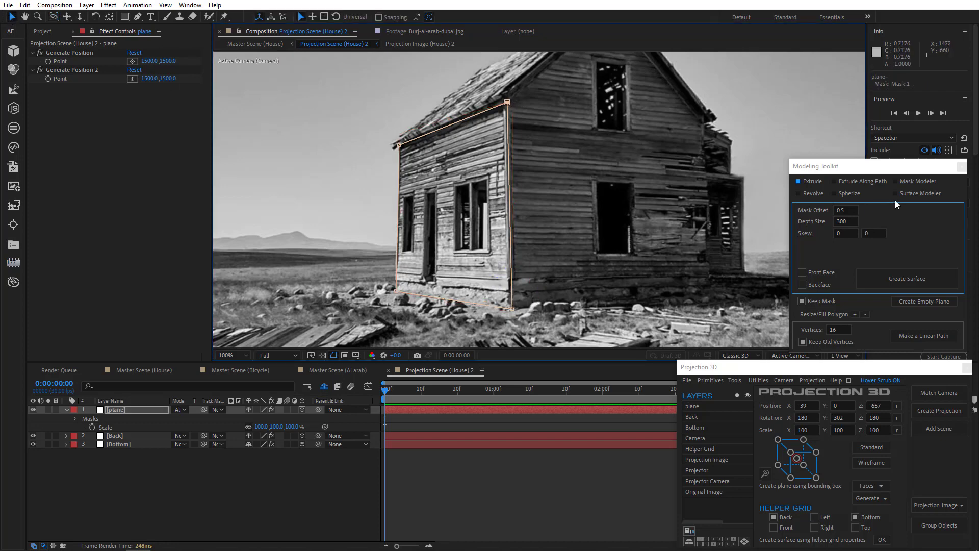
click(907, 194)
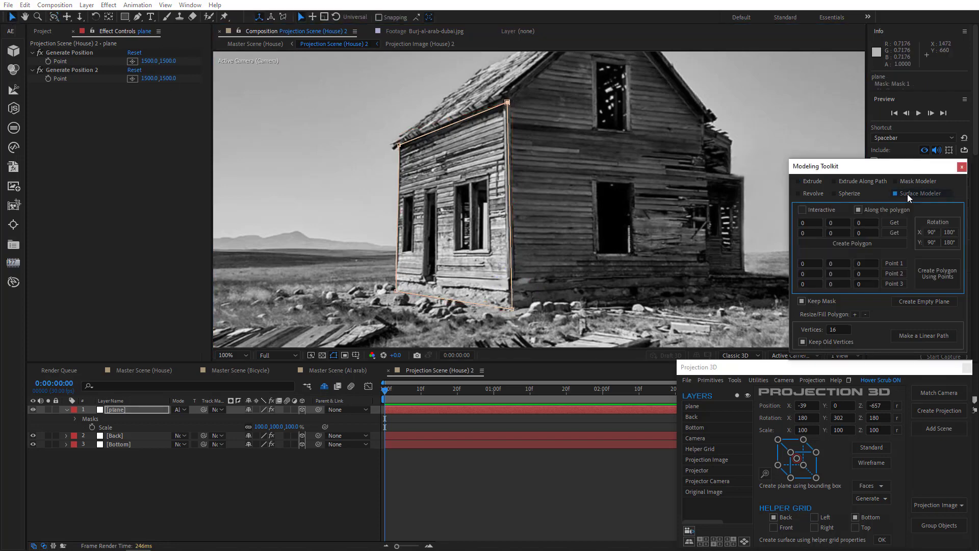
click(896, 222)
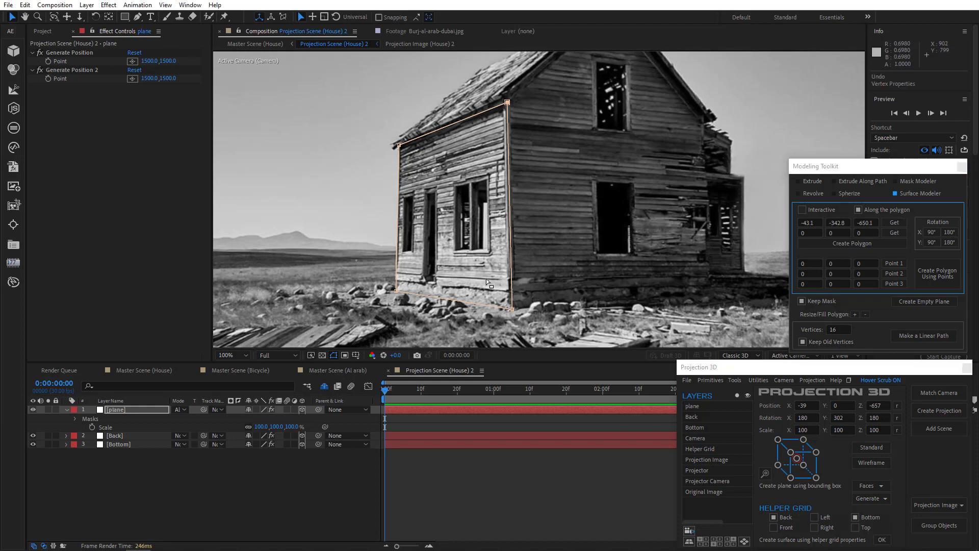
click(512, 309)
click(896, 233)
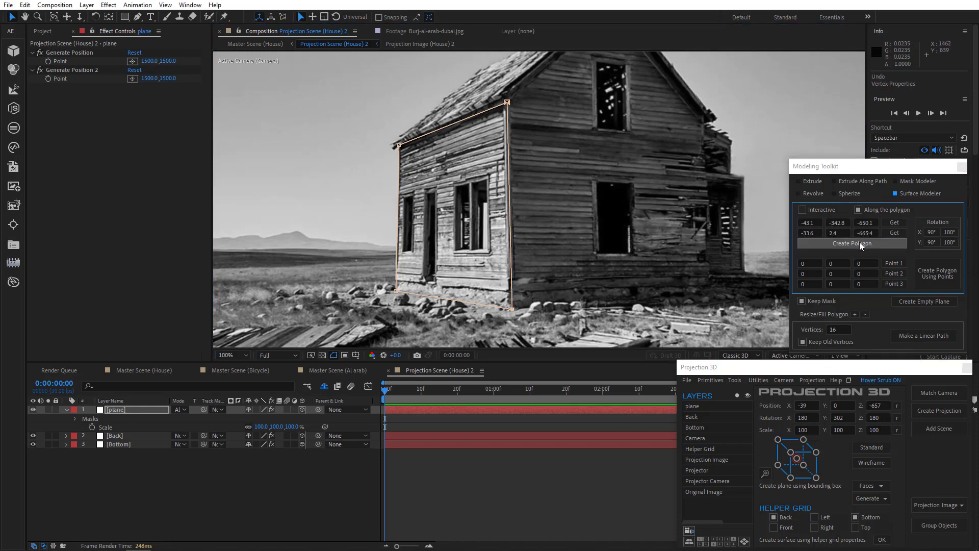
click(860, 244)
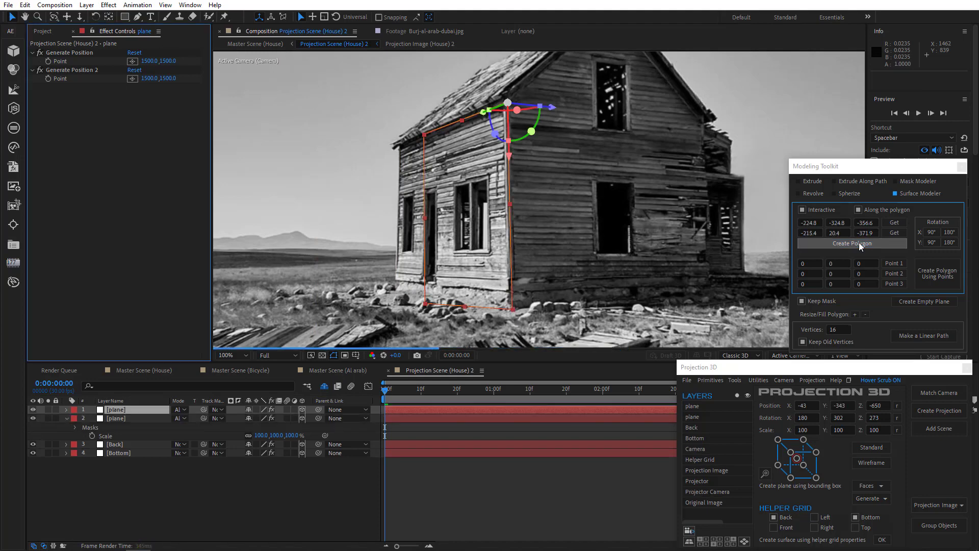
click(932, 232)
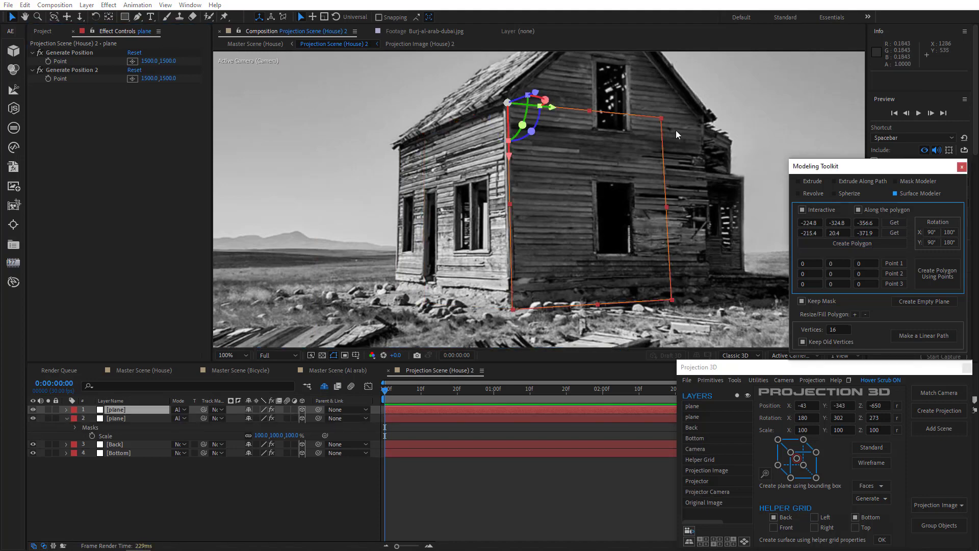
Step: Fit the new polygon's mask to the gabled front wall, moving its corners and adding vertices at the roof peak and eave with the Pen tool
drag(660, 119, 702, 118)
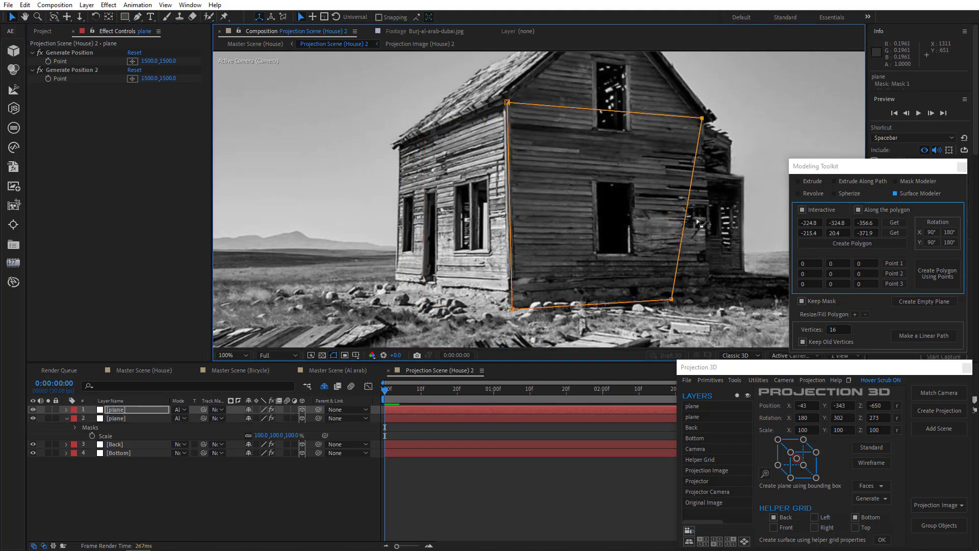
drag(673, 301, 711, 302)
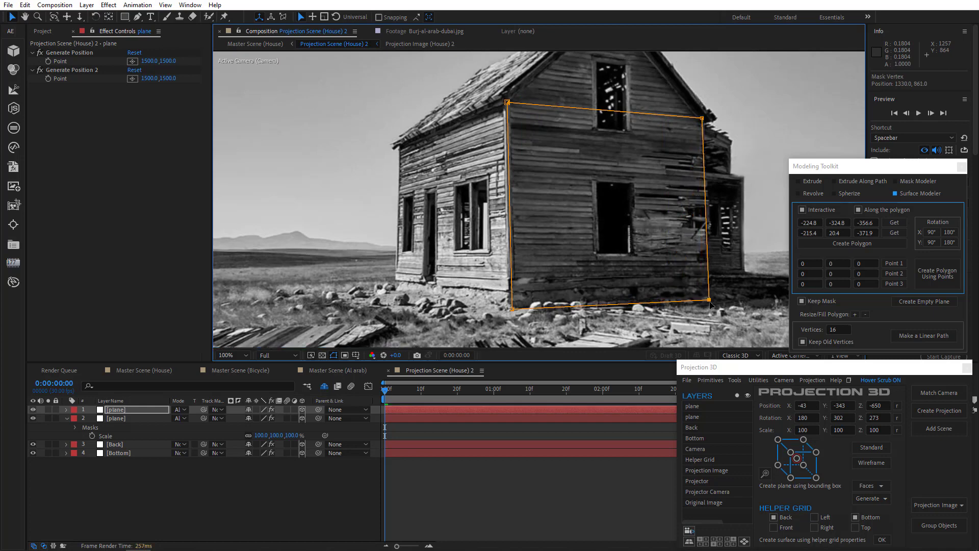
click(138, 17)
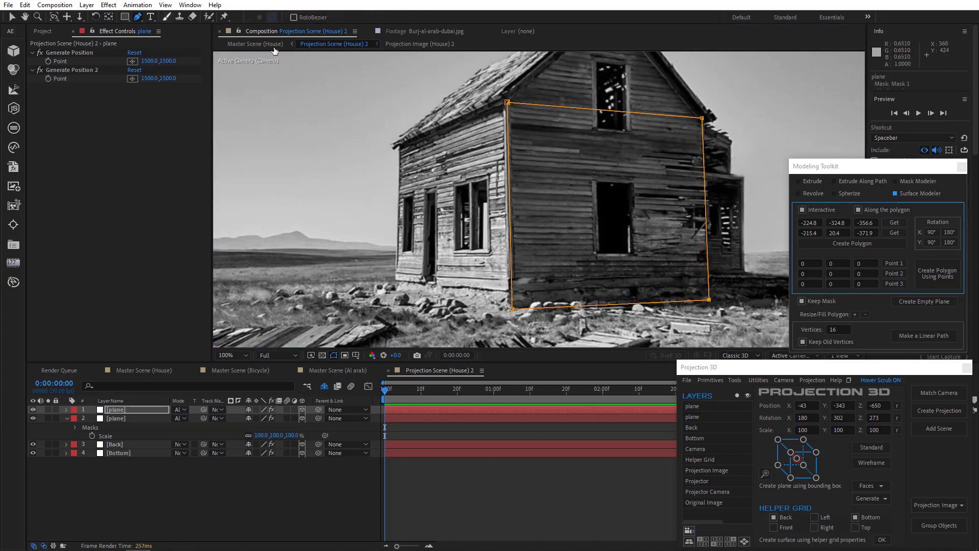
click(612, 112)
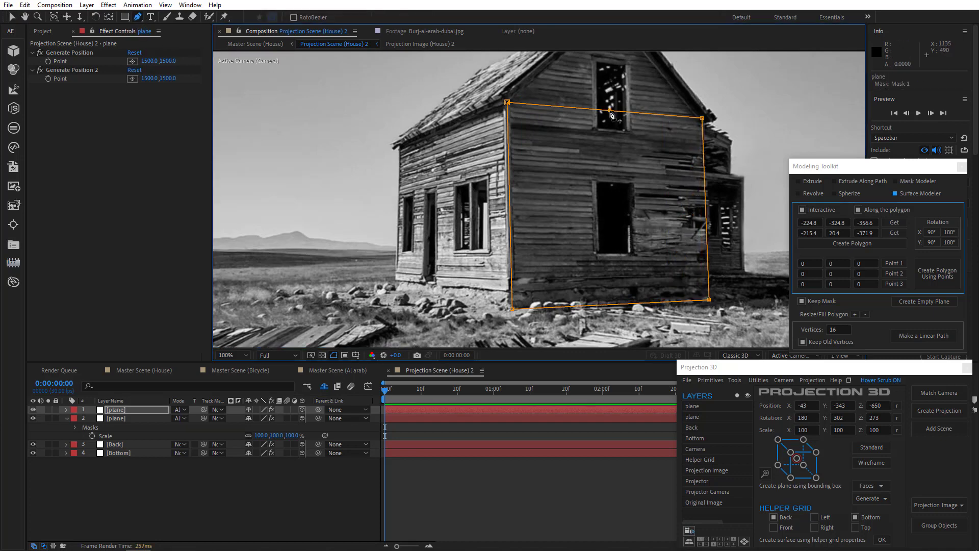
drag(611, 112, 612, 65)
drag(616, 137, 598, 215)
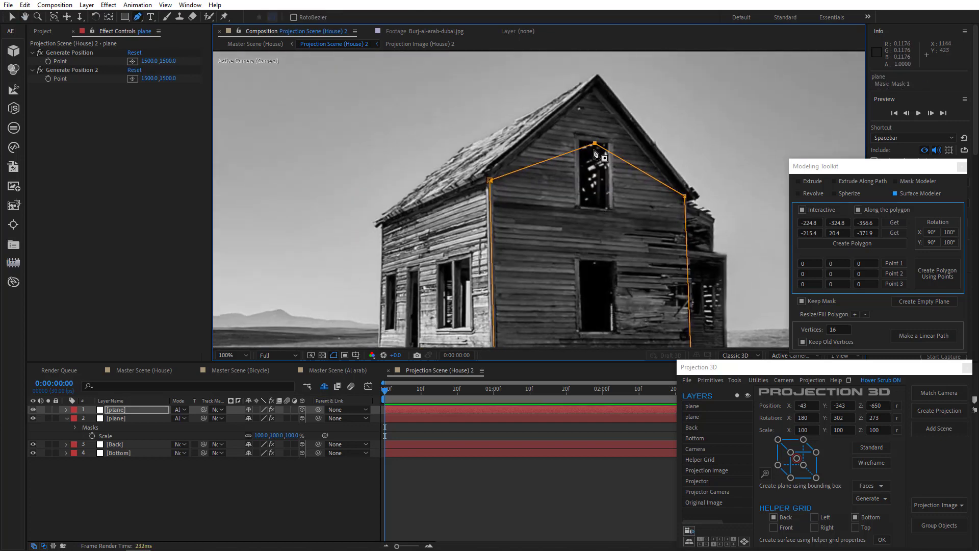
drag(595, 145, 598, 76)
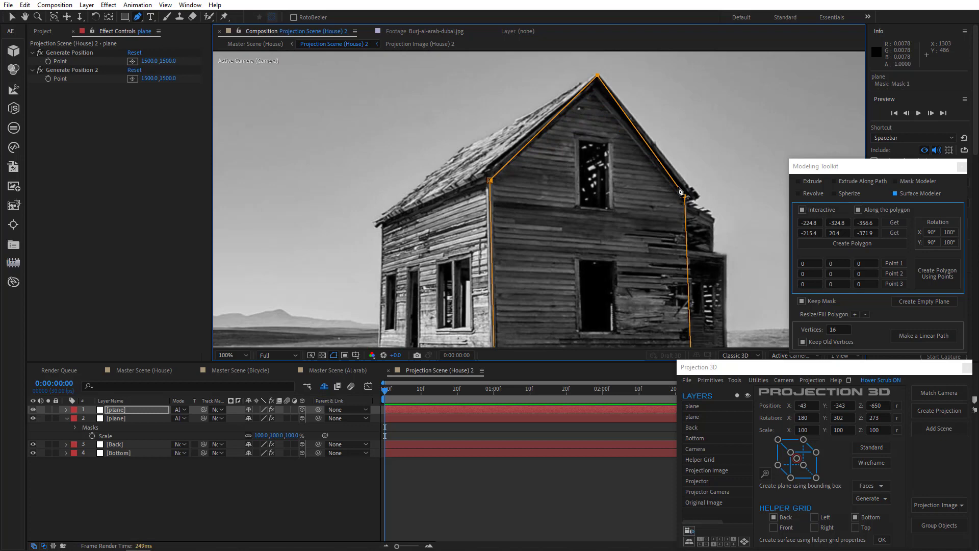
mouse_move(680, 188)
mouse_down()
mouse_move(700, 196)
mouse_move(688, 204)
mouse_up()
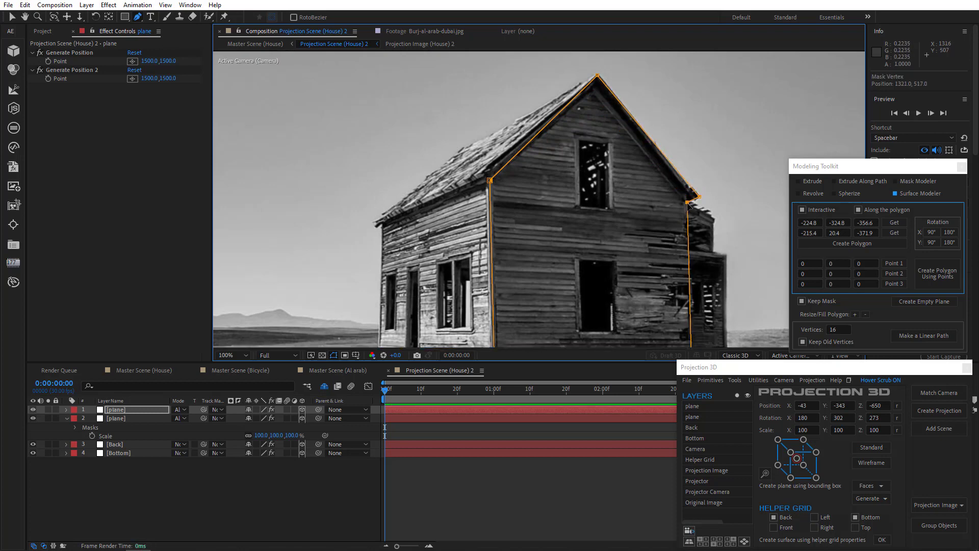
drag(490, 180, 491, 176)
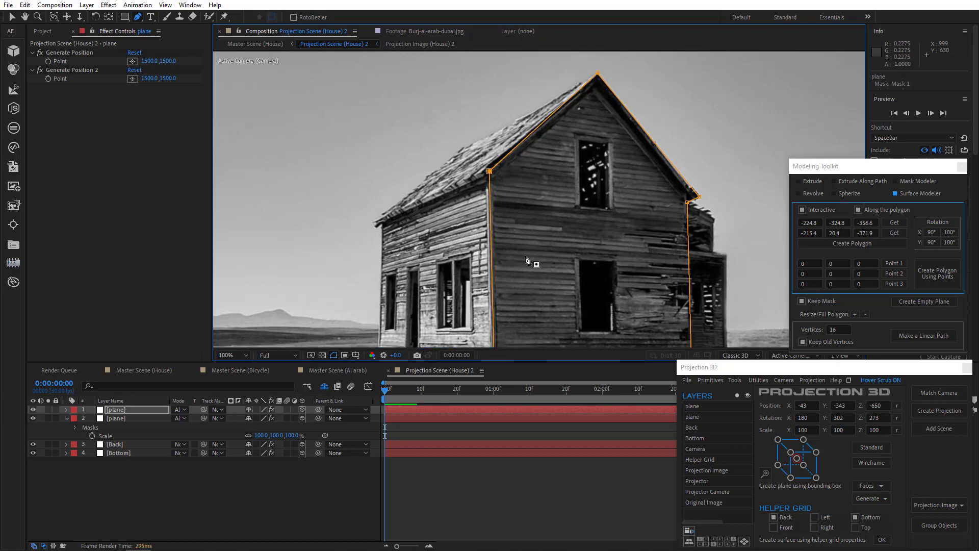
Step: Solo both wall planes to examine their combined silhouette, and turn the solo off again
key(comma)
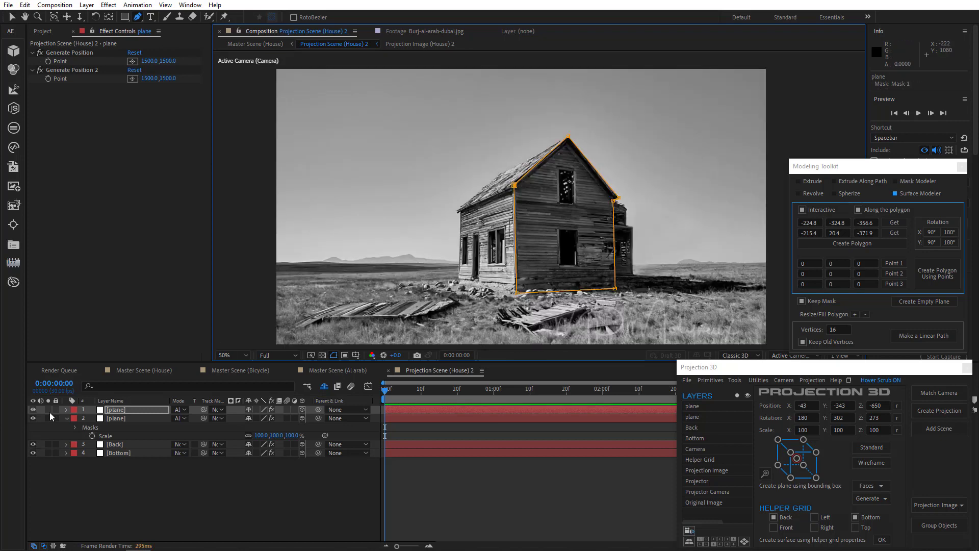
drag(48, 409, 48, 418)
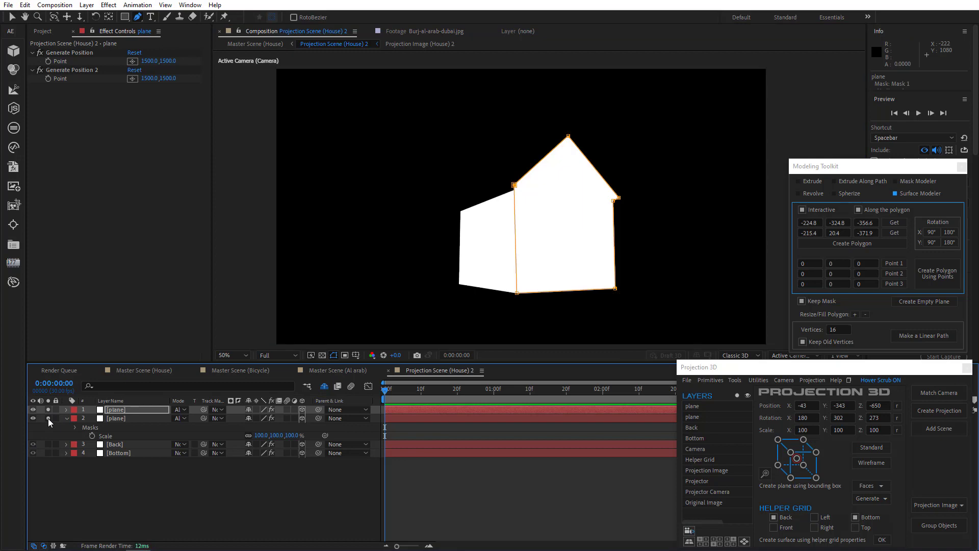
click(48, 412)
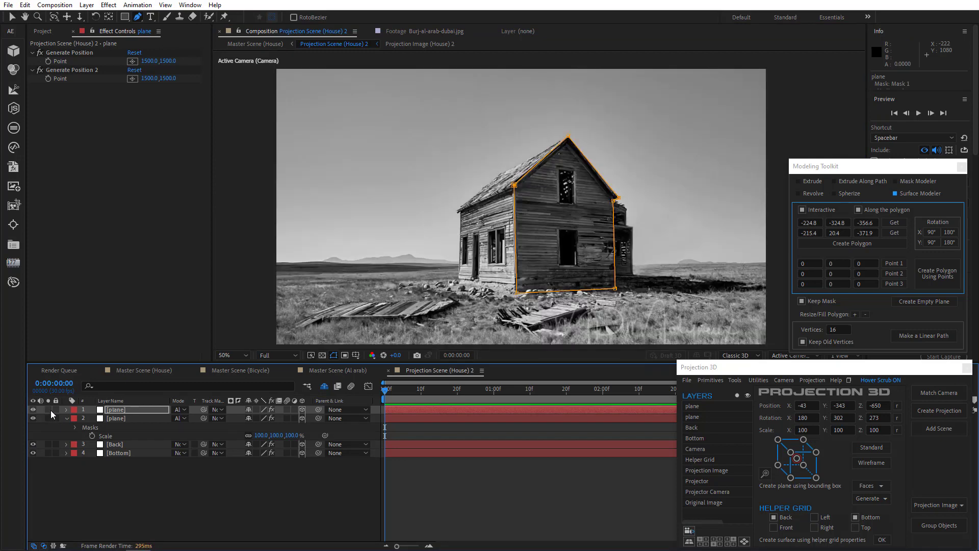
Step: Create a Surface Modeler polygon along the side wall's upper edge from the mask's two upper vertices
click(114, 418)
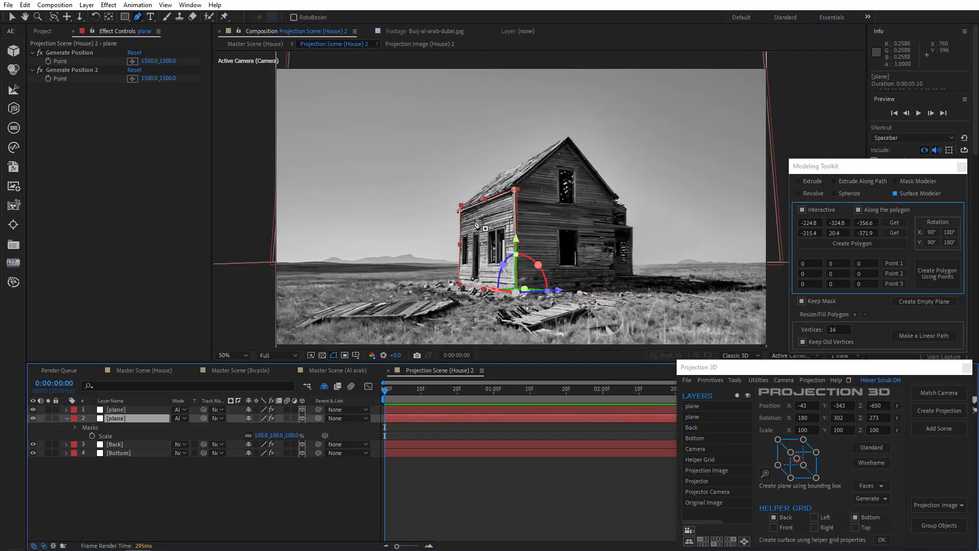
click(515, 189)
click(896, 224)
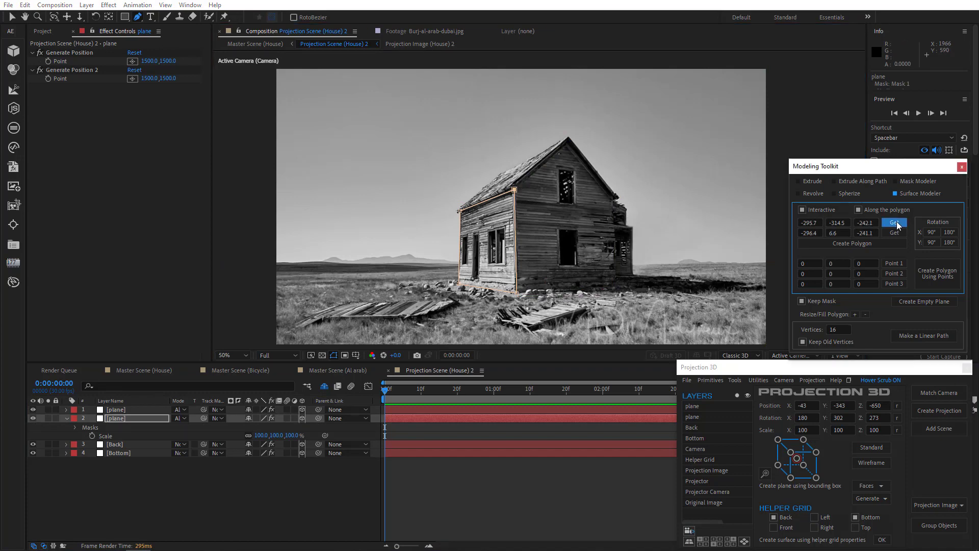
click(461, 211)
click(894, 233)
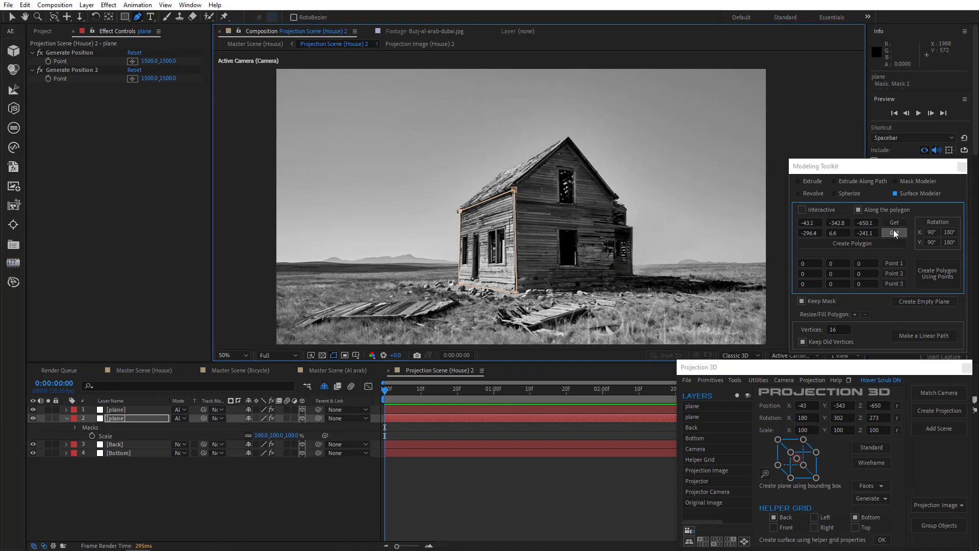
click(872, 244)
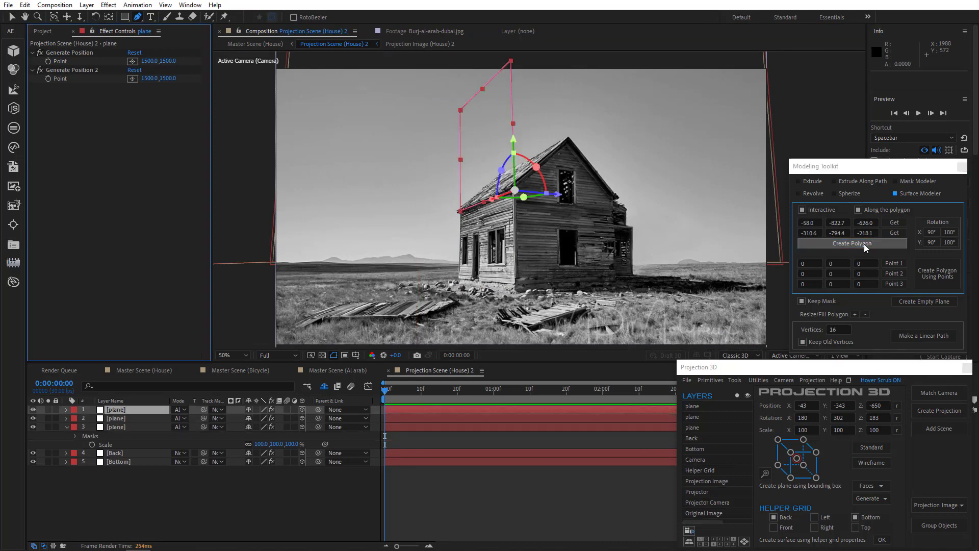
Step: Rotate the new plane onto the roof's slope and fit its mask vertices to the visible roof outline
click(13, 19)
drag(537, 167, 546, 196)
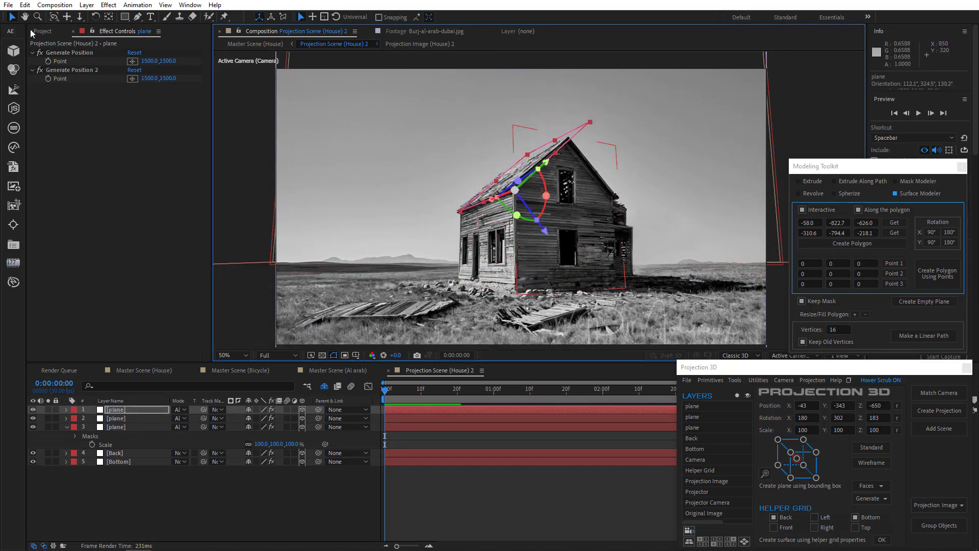
click(570, 136)
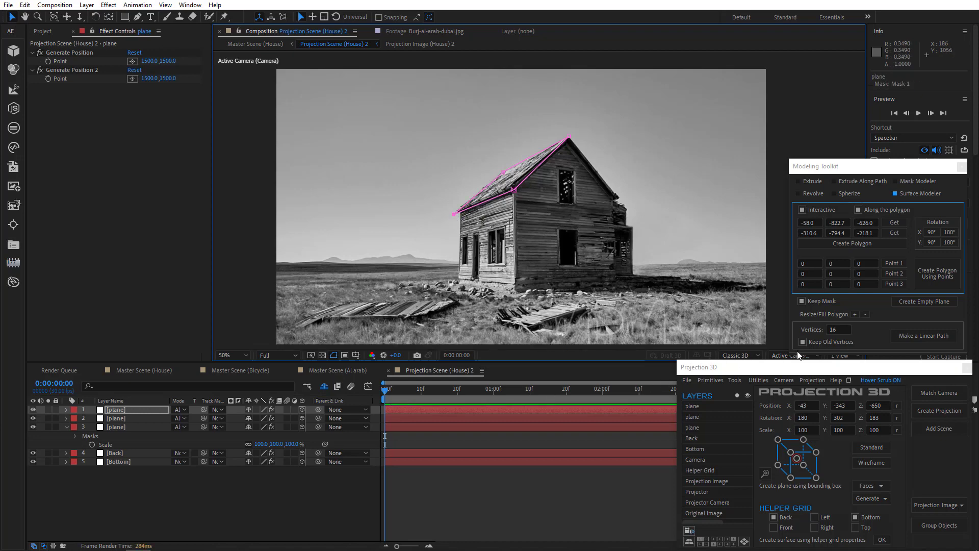
Step: Examine the roof plane by orbiting in Custom View 1, and return to the Active Camera view
click(779, 357)
click(789, 288)
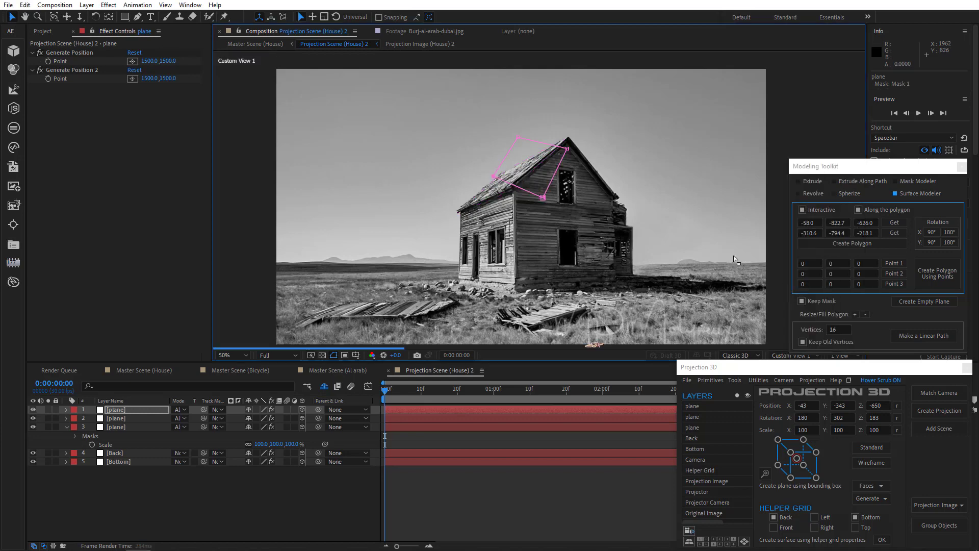
drag(594, 346, 483, 289)
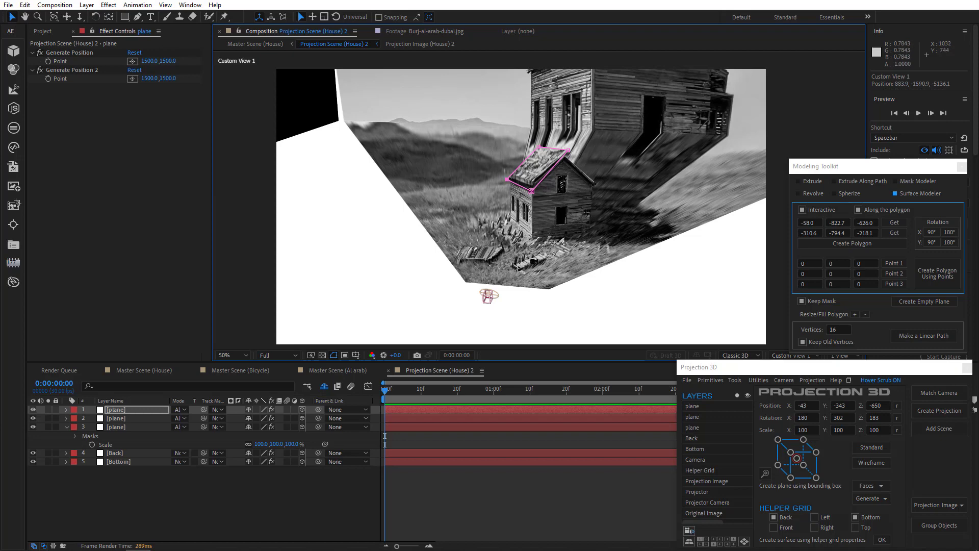
drag(534, 261, 545, 267)
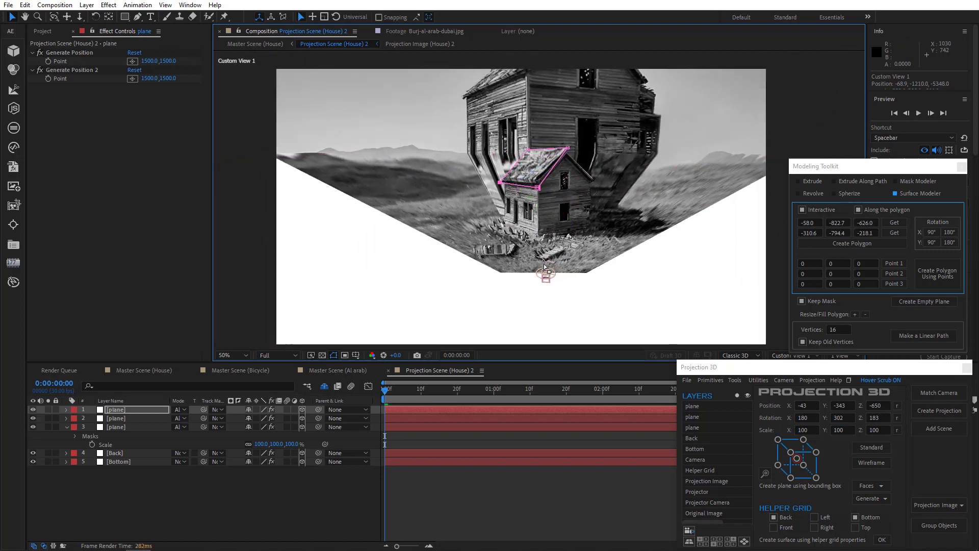
click(779, 357)
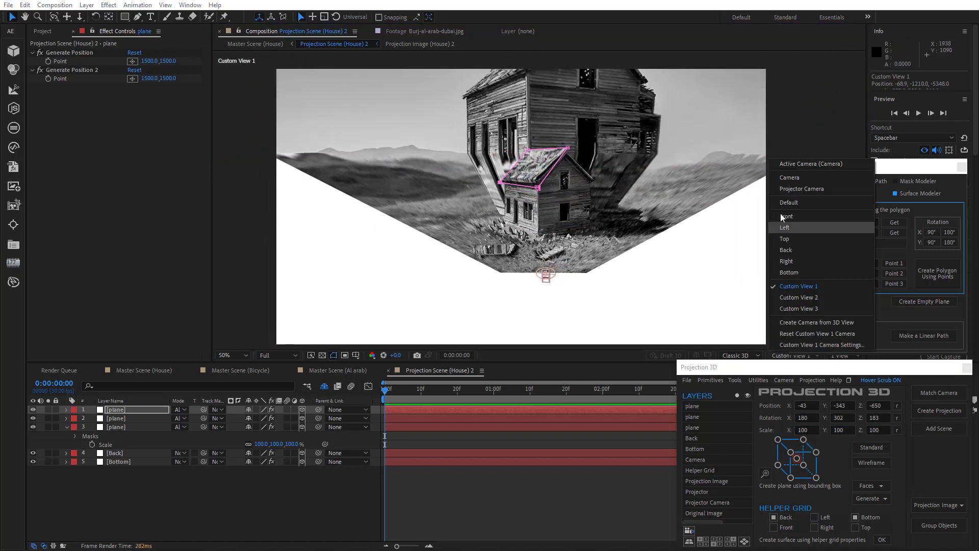
click(792, 169)
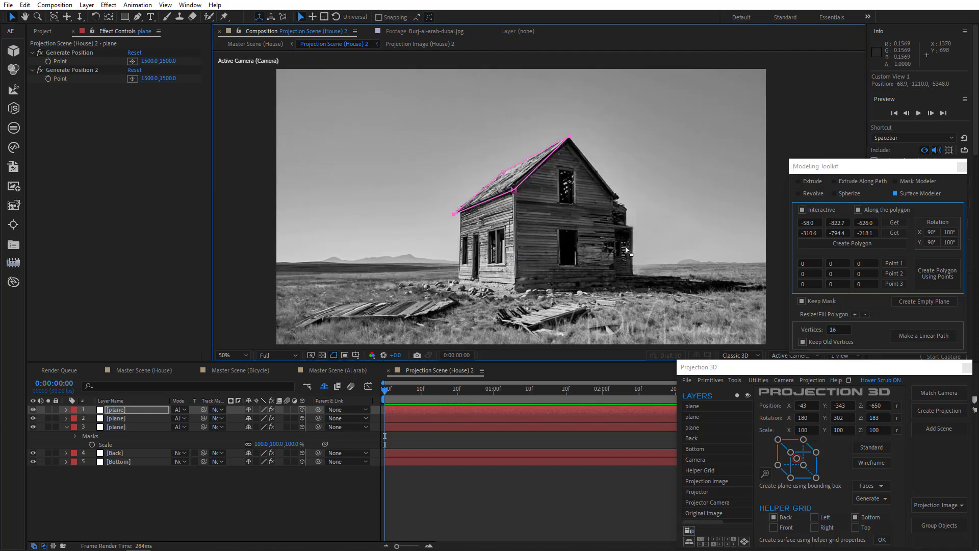
Step: Place the Bottom layer's Generate Position points along the rear extension's base, at about 845, 784 and 831, 791
click(121, 461)
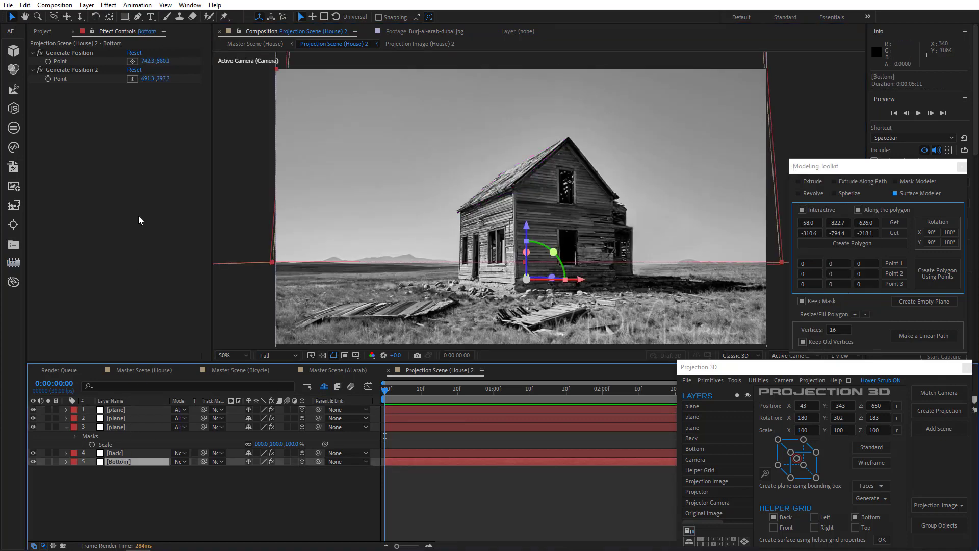
click(133, 61)
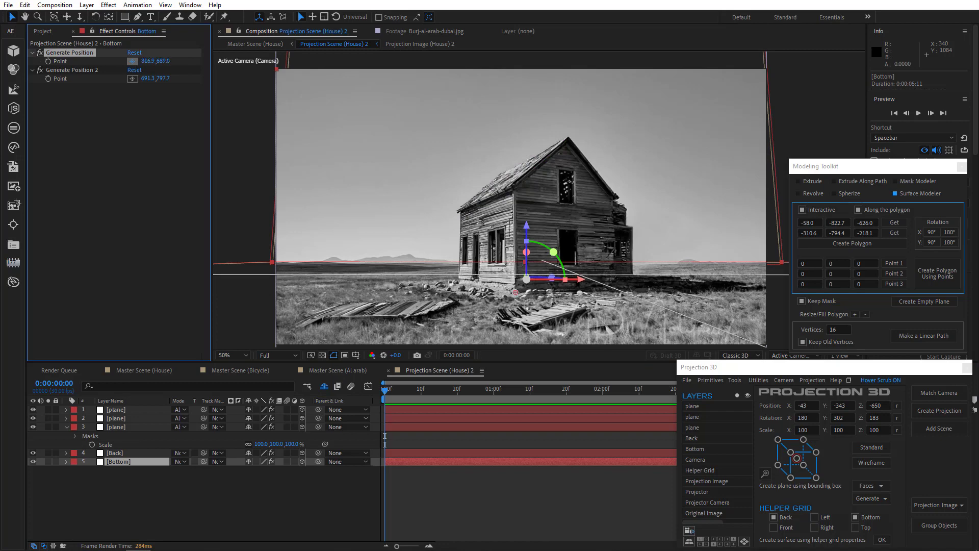
click(633, 279)
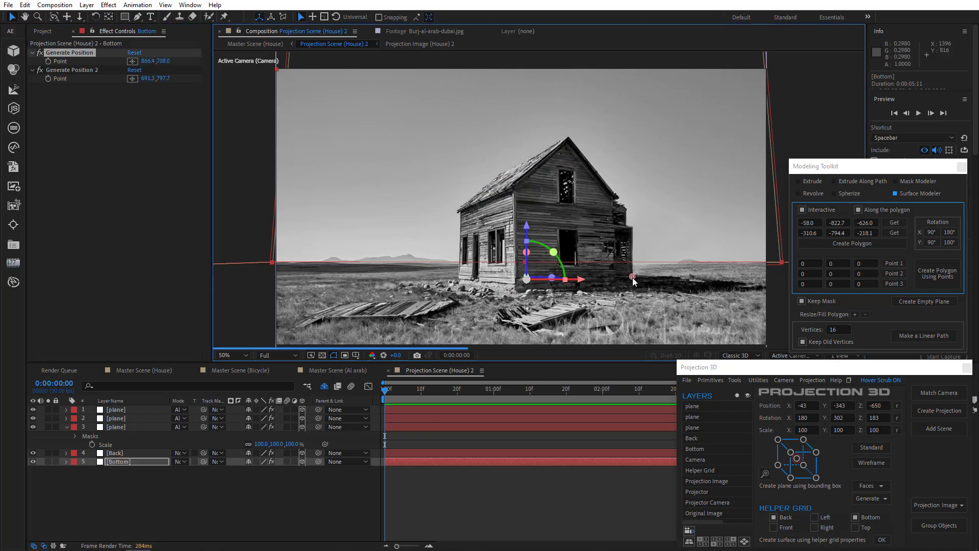
drag(633, 279, 632, 282)
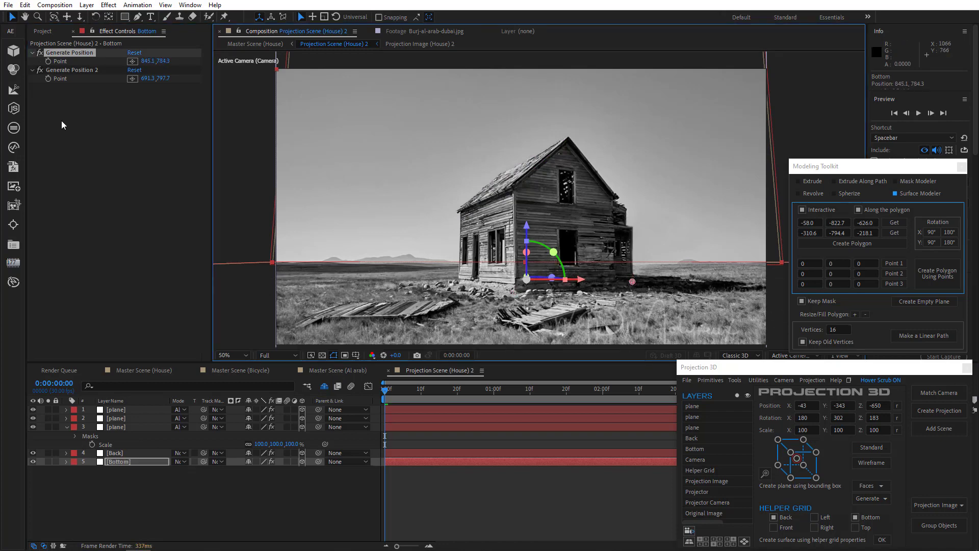
click(81, 72)
click(133, 79)
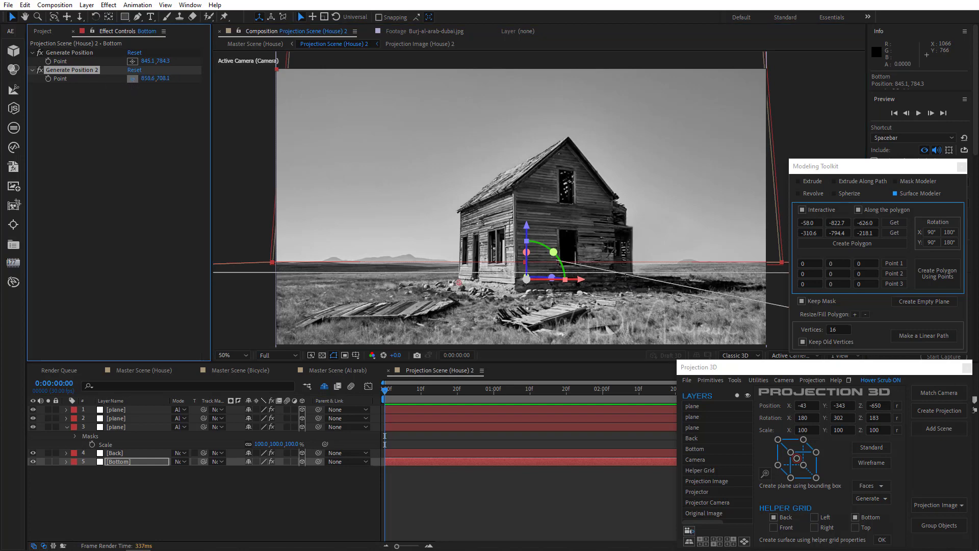
click(618, 282)
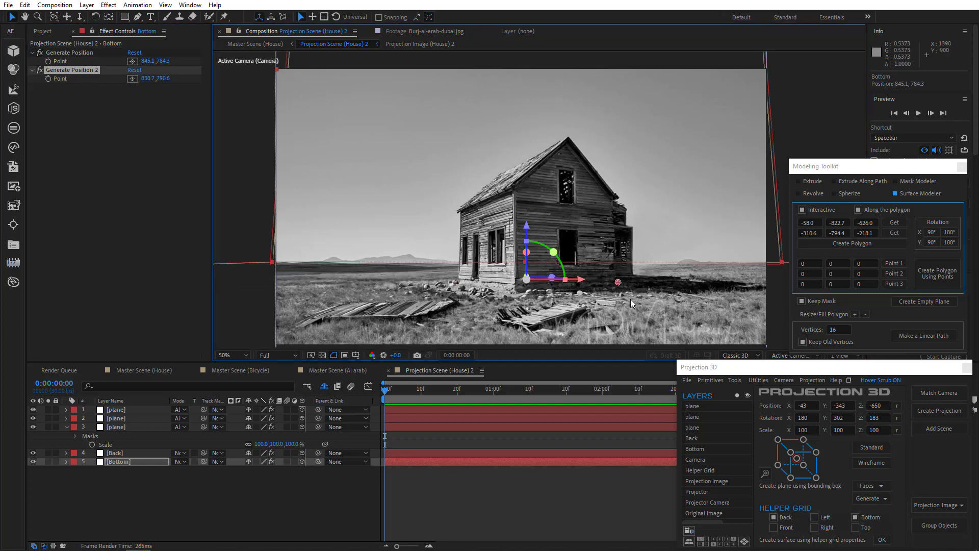
Step: Create a vertical plane for the rear extension's wall from the Bottom layer's two Generate Position points
click(96, 54)
shift+click(90, 71)
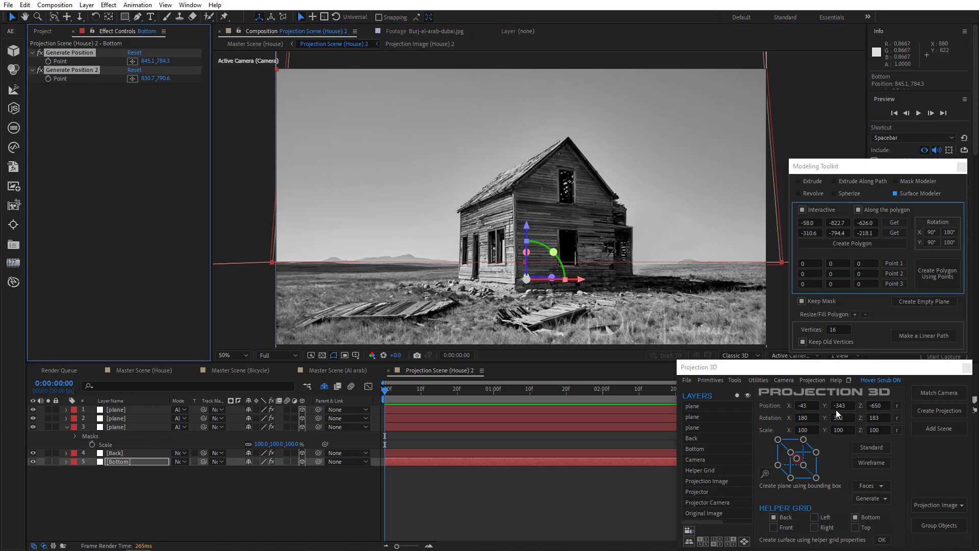
click(738, 379)
click(749, 484)
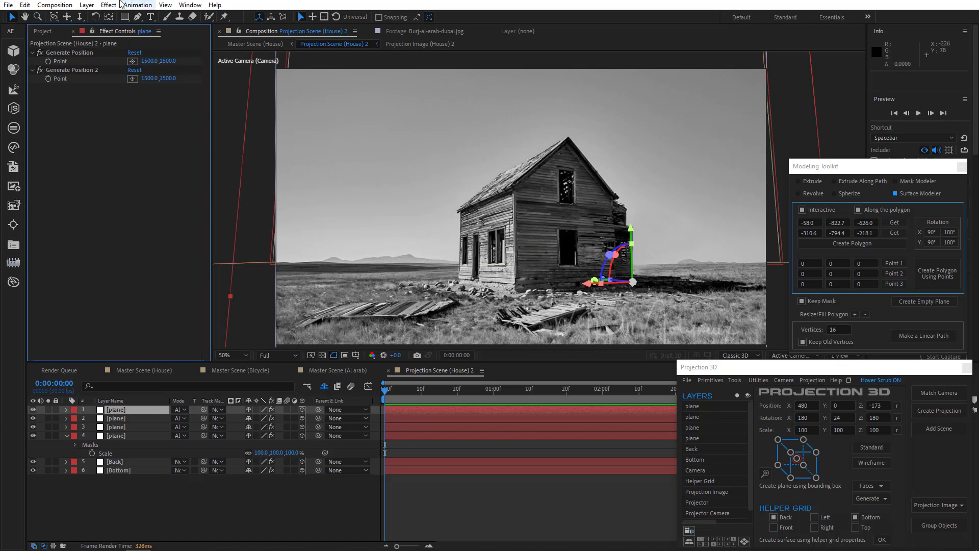
Step: Draw a closed Pen mask on the new plane around the rear extension's stepped outline, from roof edge to ground
click(138, 19)
key(period)
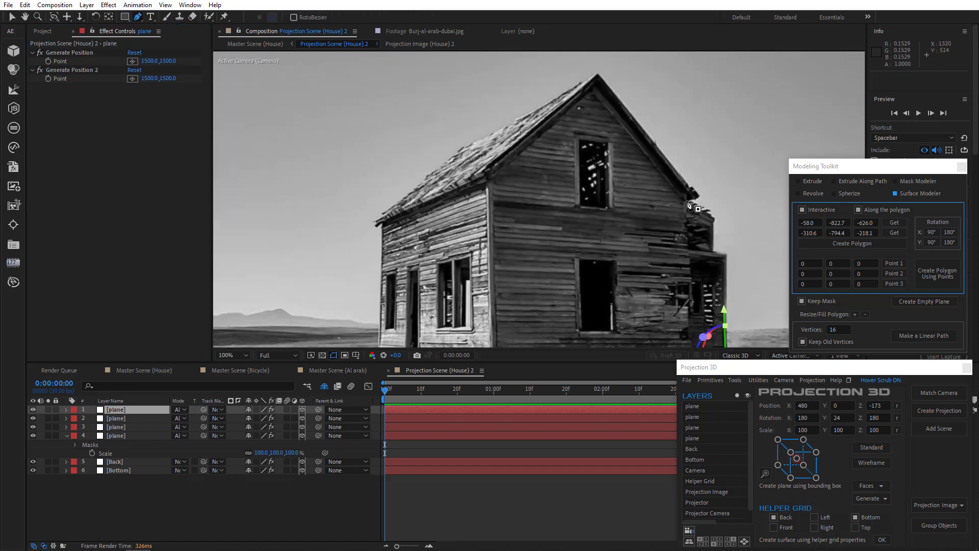
click(713, 251)
drag(724, 267, 646, 161)
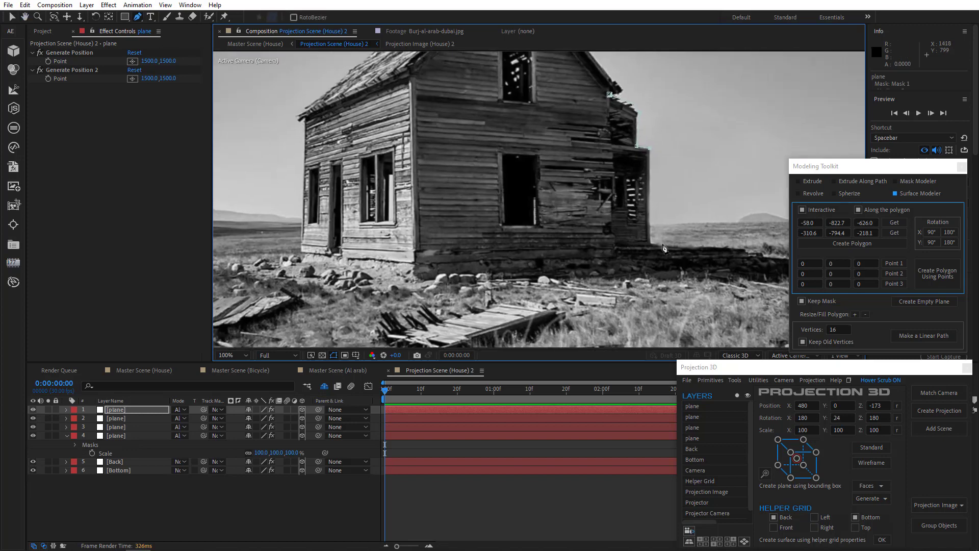
click(650, 249)
click(651, 255)
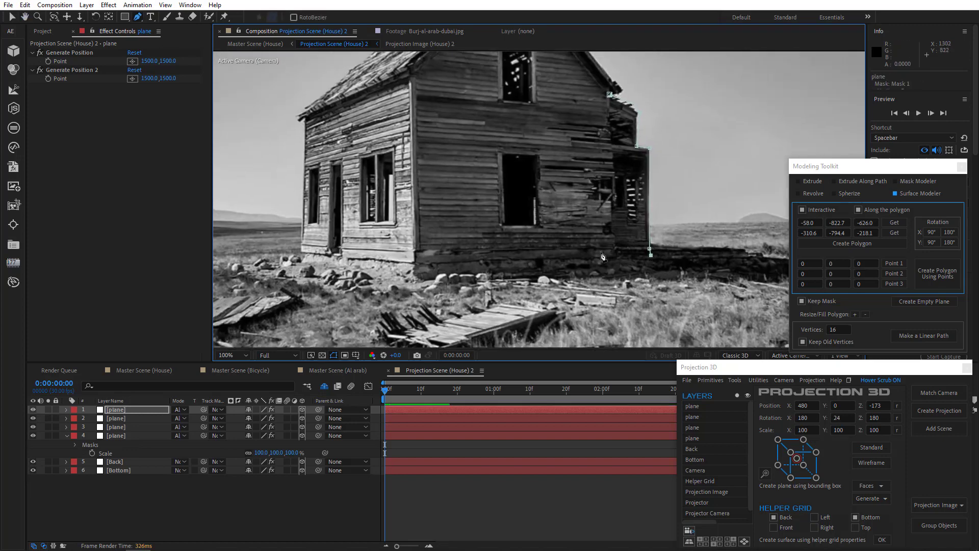
click(600, 251)
click(609, 95)
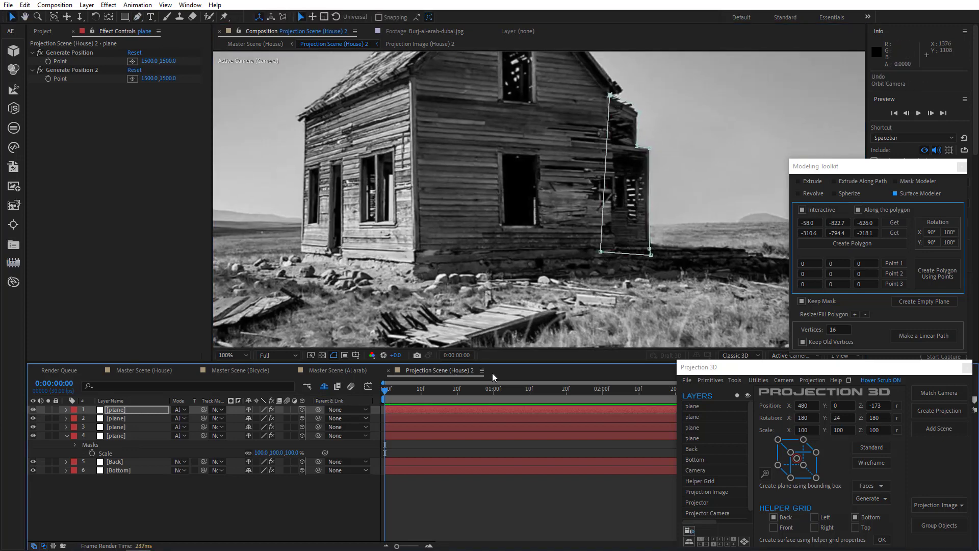
Step: Examine the rear extension plane by orbiting in Custom View 1, and return to the Active Camera view
click(779, 356)
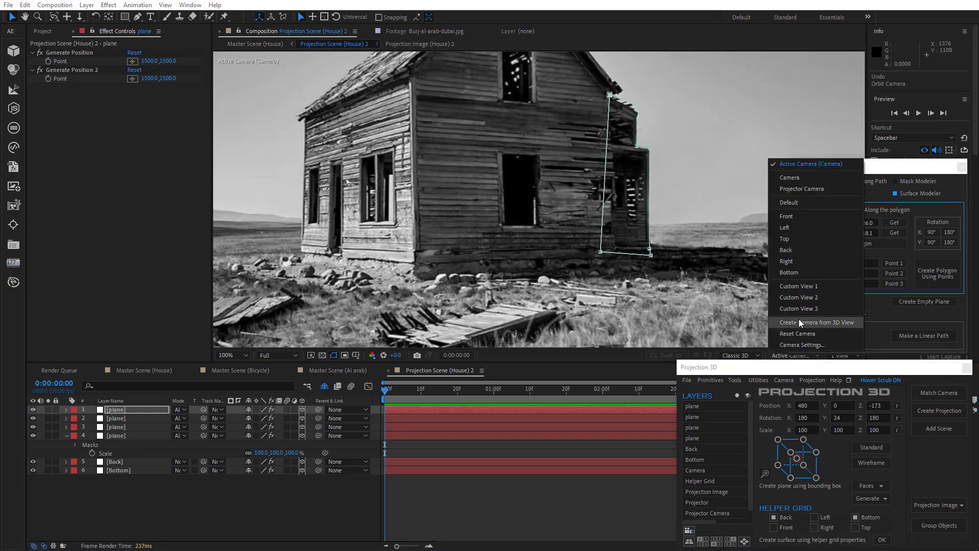
click(809, 291)
drag(536, 194, 610, 212)
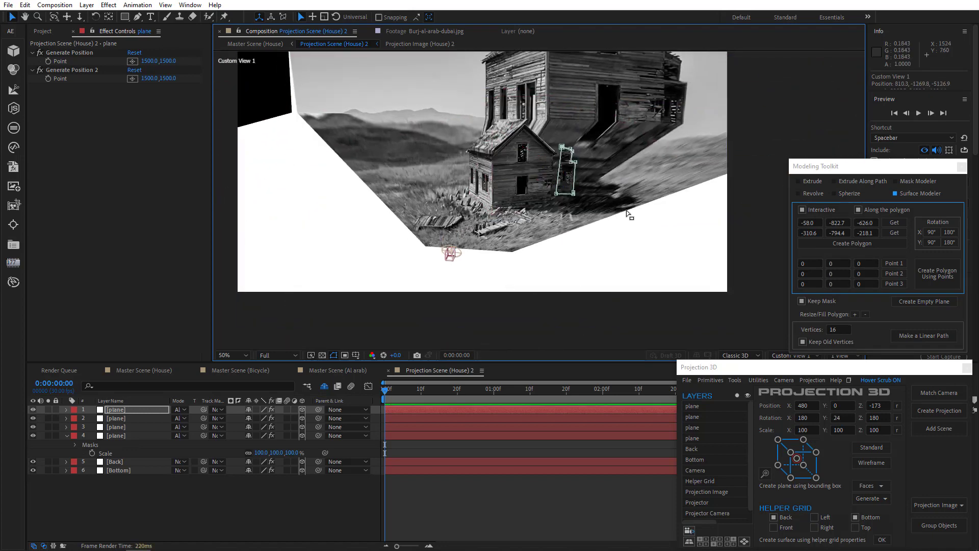
drag(512, 212, 572, 242)
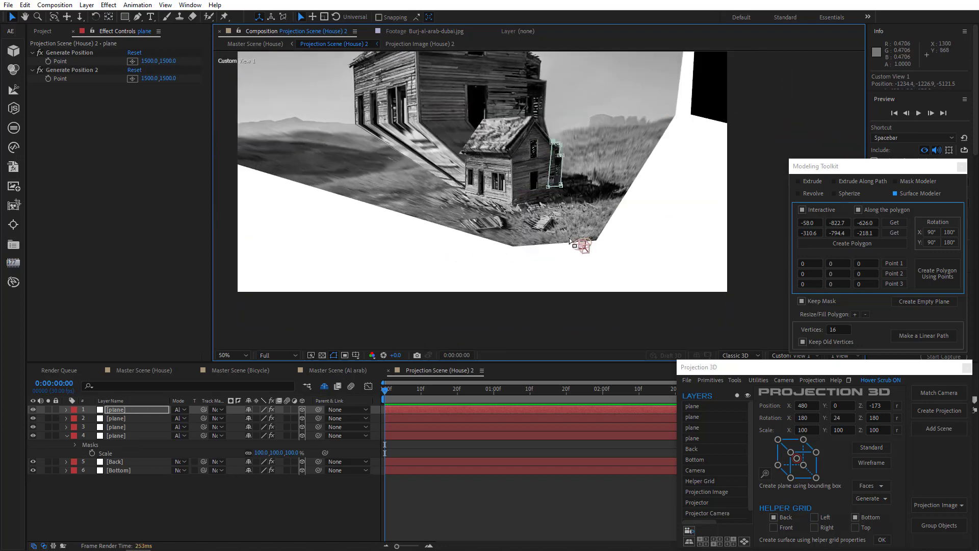
click(795, 356)
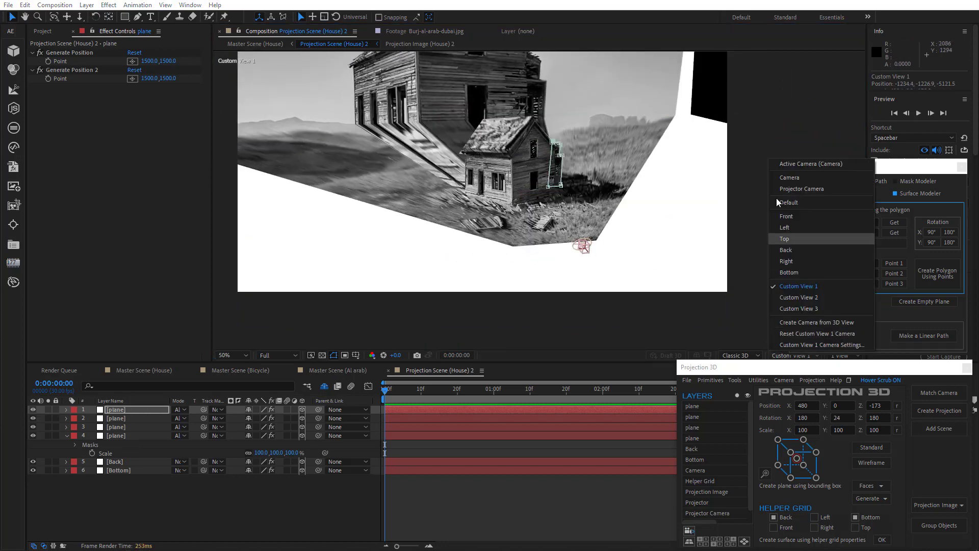
click(795, 164)
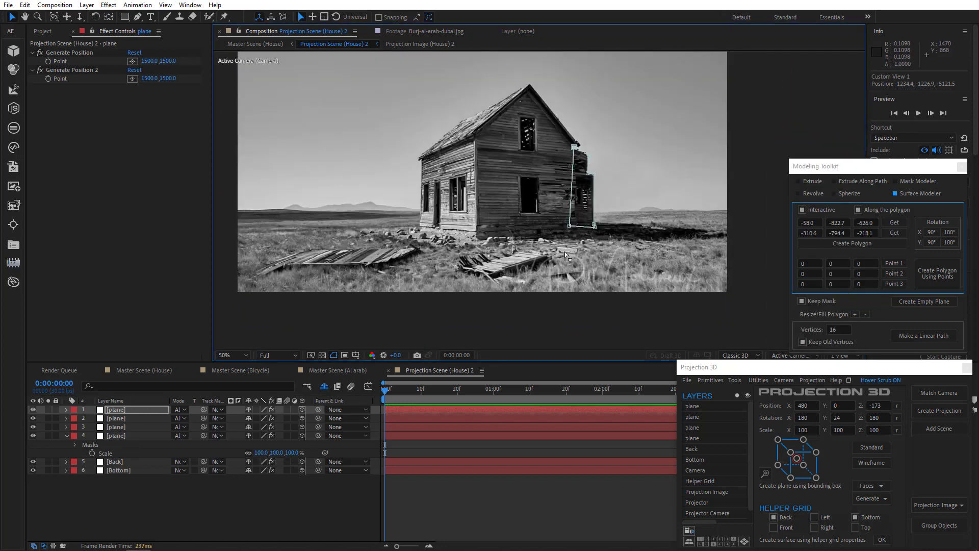
Step: Preview the house projection in Master Scene (House) by orbiting the Movie Camera, and undo the camera move
click(140, 372)
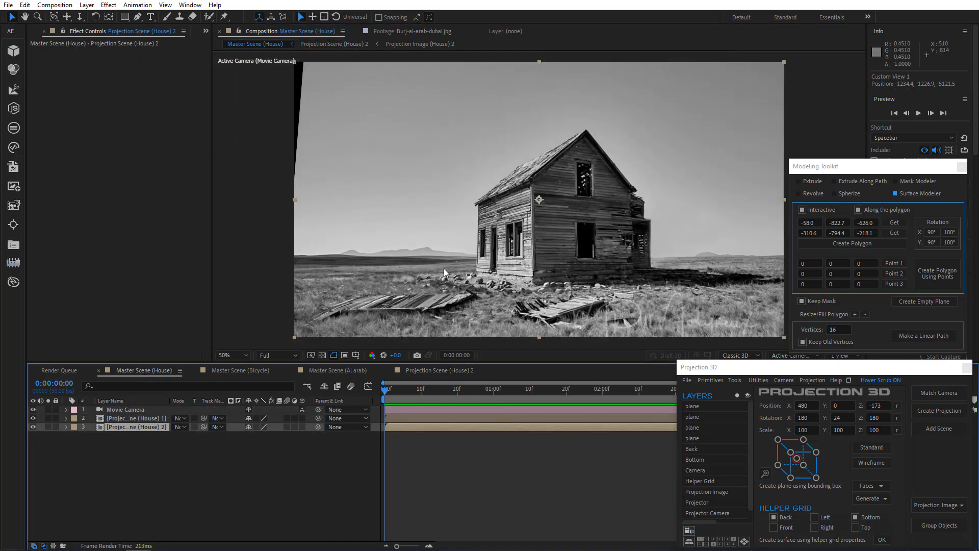
drag(621, 265, 614, 286)
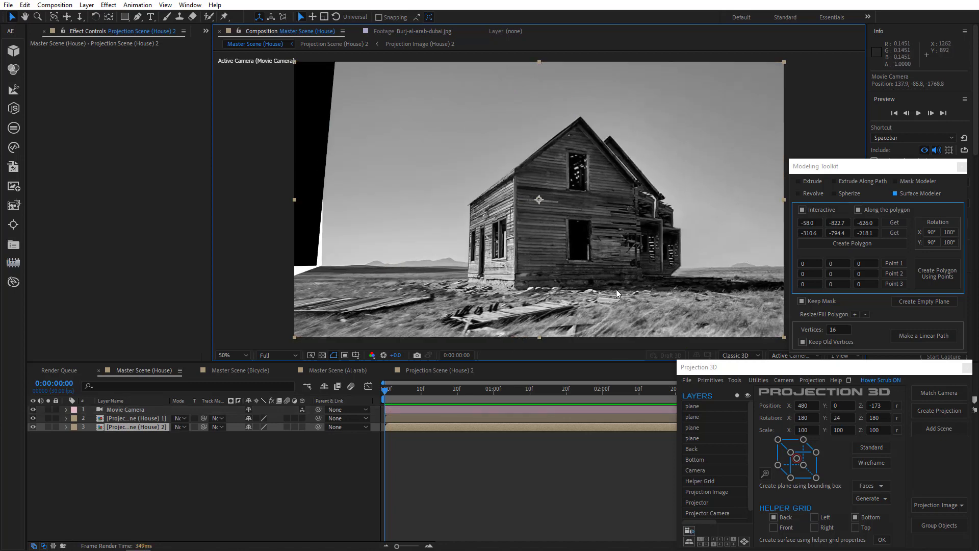
key(ctrl+z)
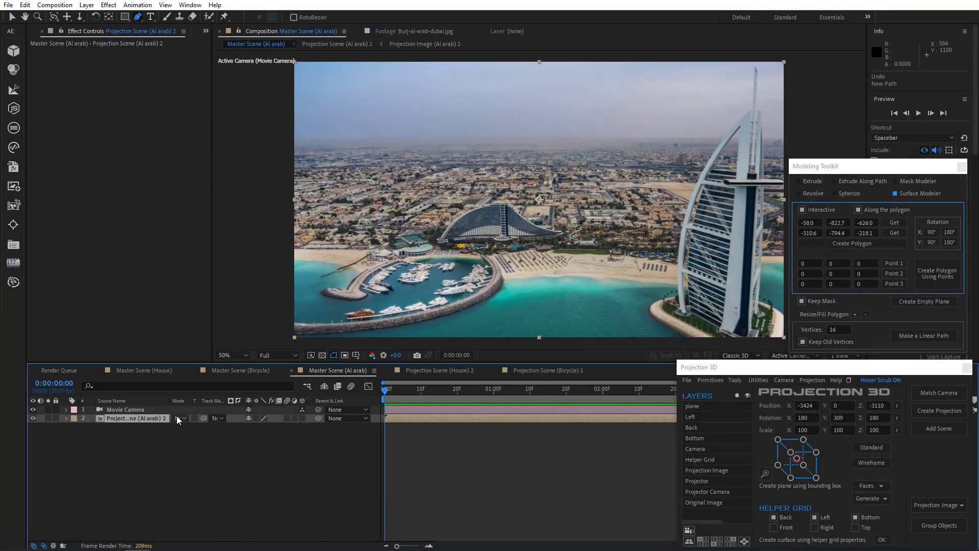
Step: Open the Projection Scene (Al arab) 2 composition from its master scene and switch to the Selection tool
double_click(161, 417)
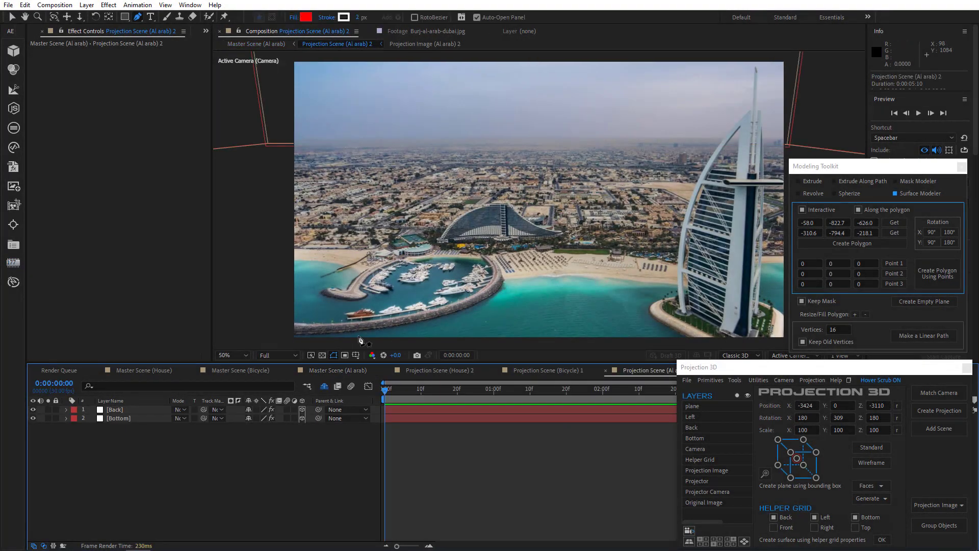
click(11, 16)
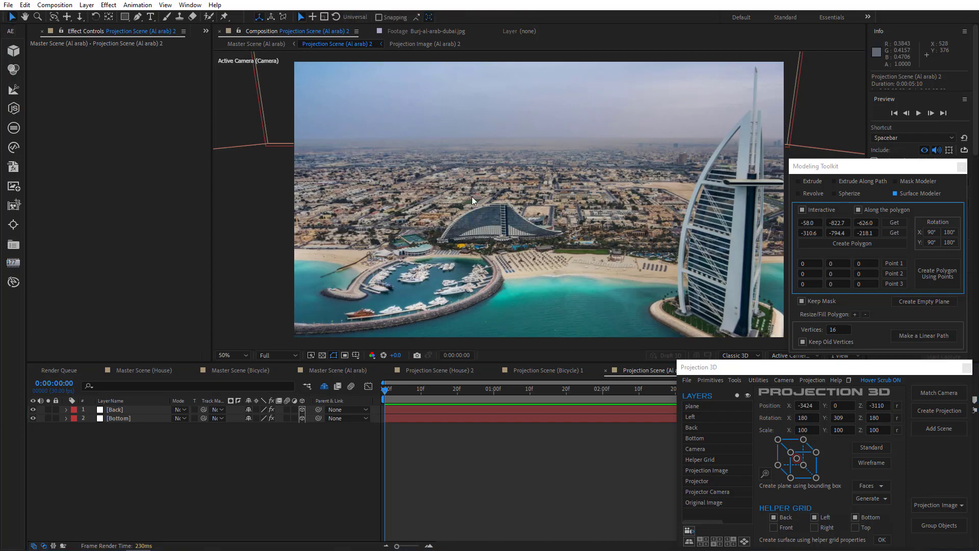
drag(524, 220, 448, 196)
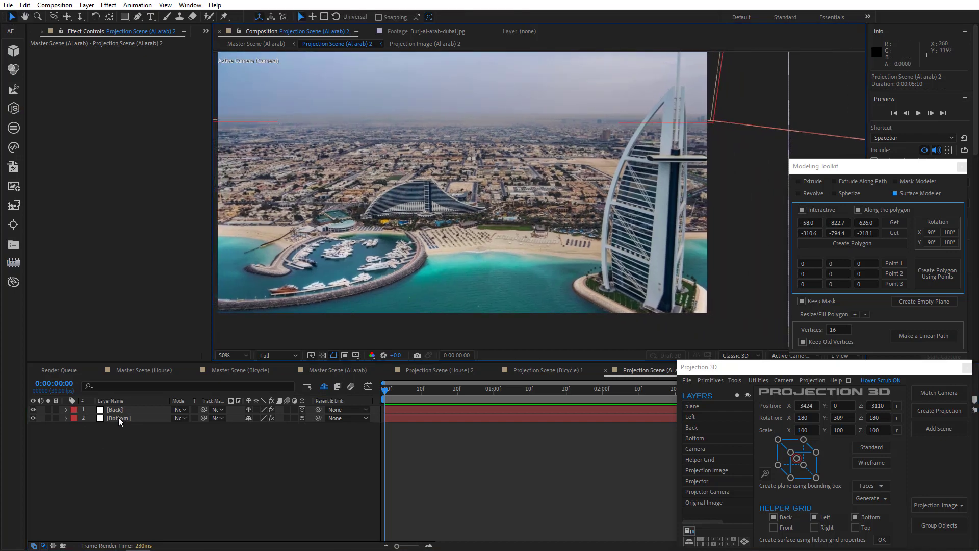
Step: Place the Bottom layer's Generate Position points along the sail tower's base, at about 896, 974 and 880, 955
click(119, 417)
click(118, 410)
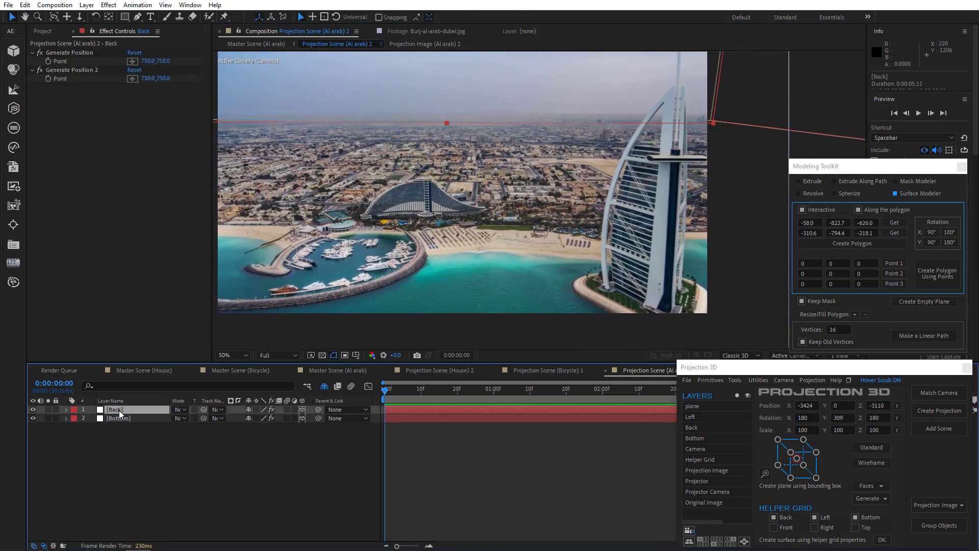
click(124, 419)
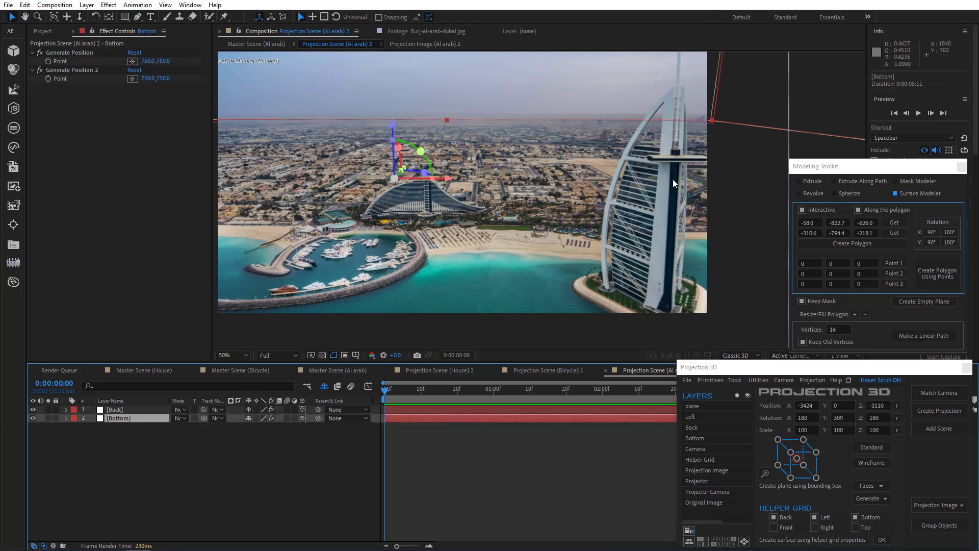
click(132, 61)
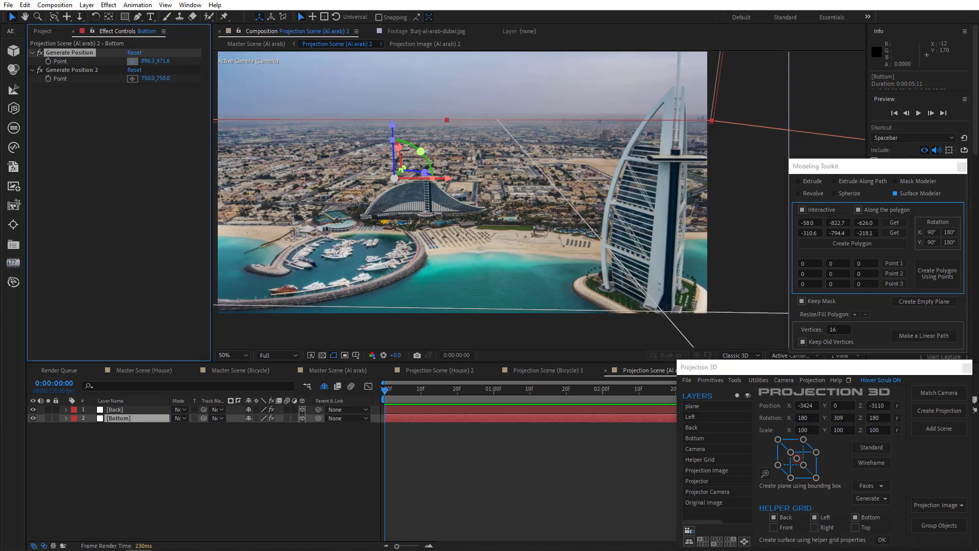
click(666, 314)
drag(667, 314, 665, 316)
click(132, 79)
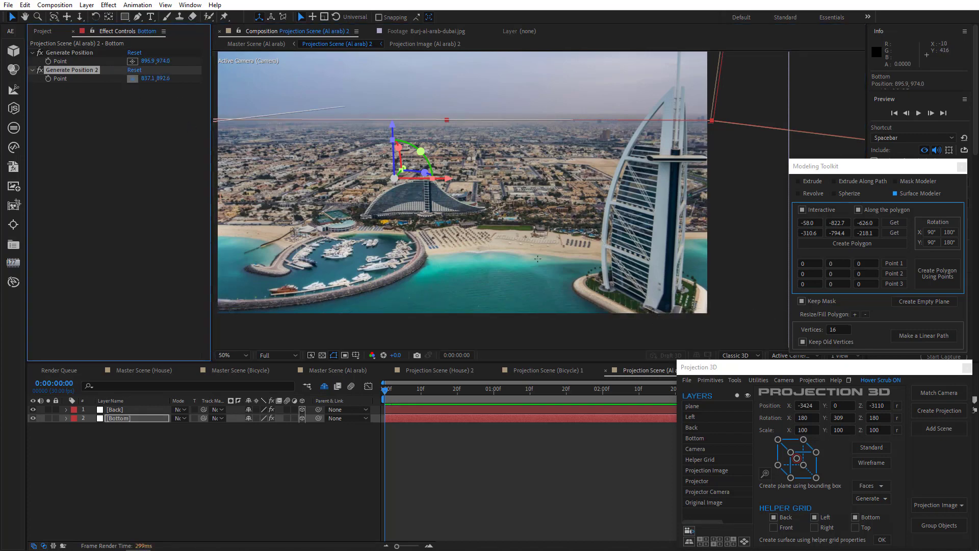
click(605, 288)
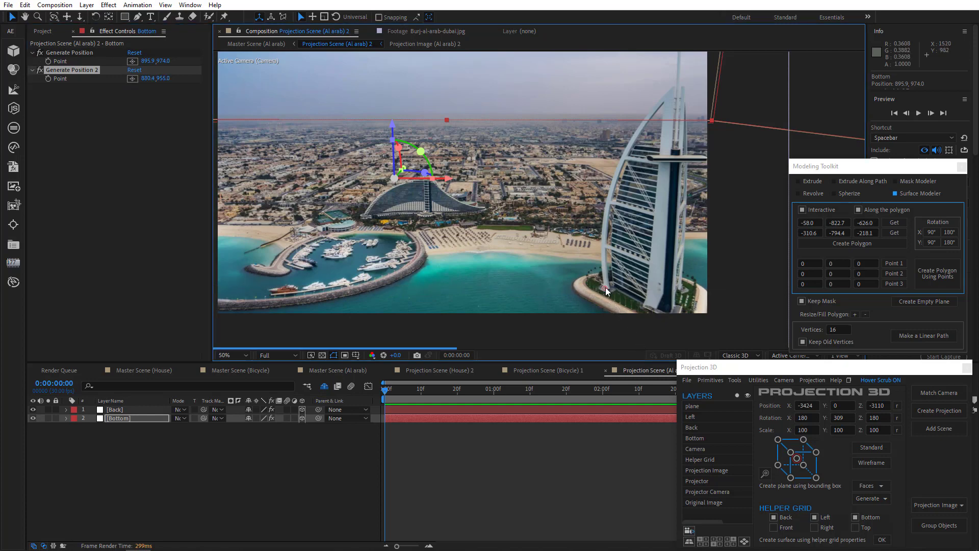
Step: Create a vertical plane at the tower's base from the two Generate Position points and check its extent
click(81, 54)
shift+click(83, 72)
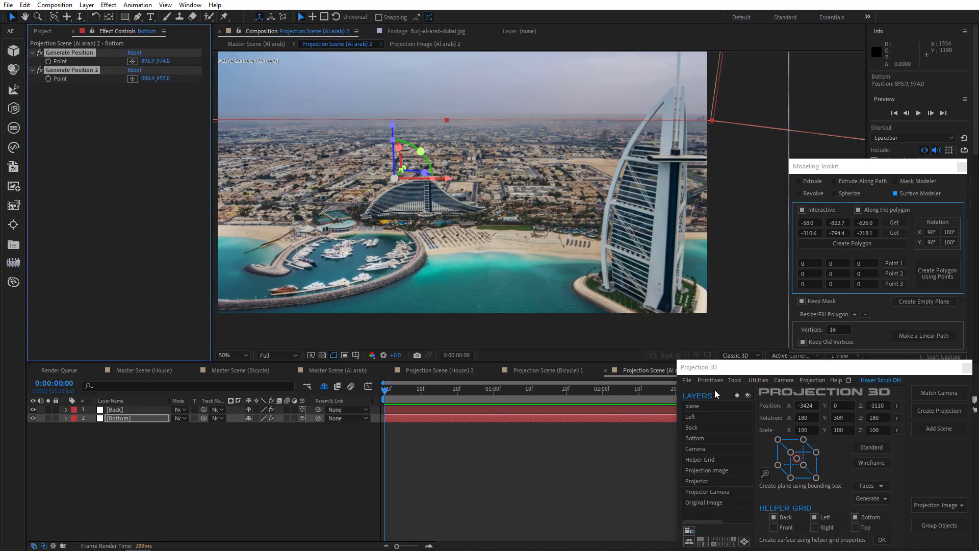
click(735, 381)
click(766, 496)
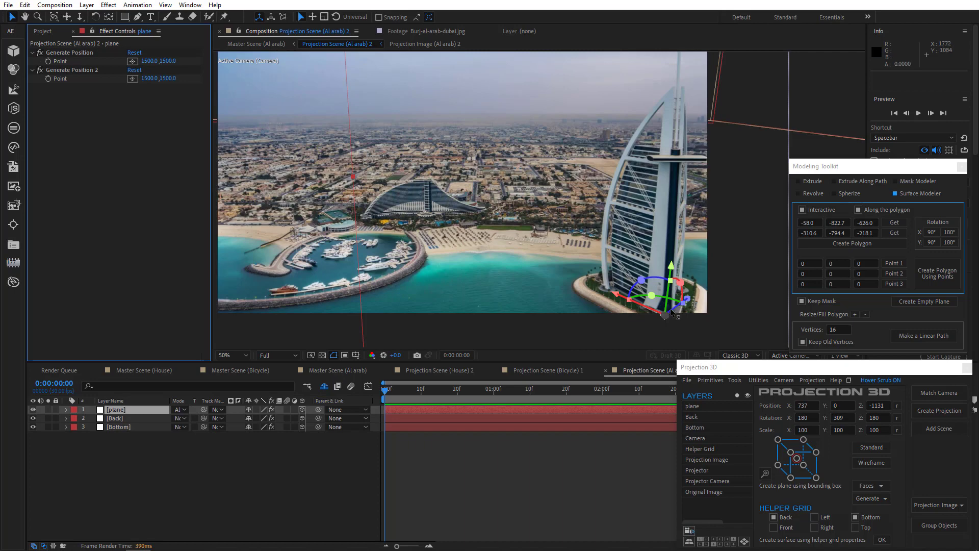
key(comma)
key(comma)
key(comma)
key(comma)
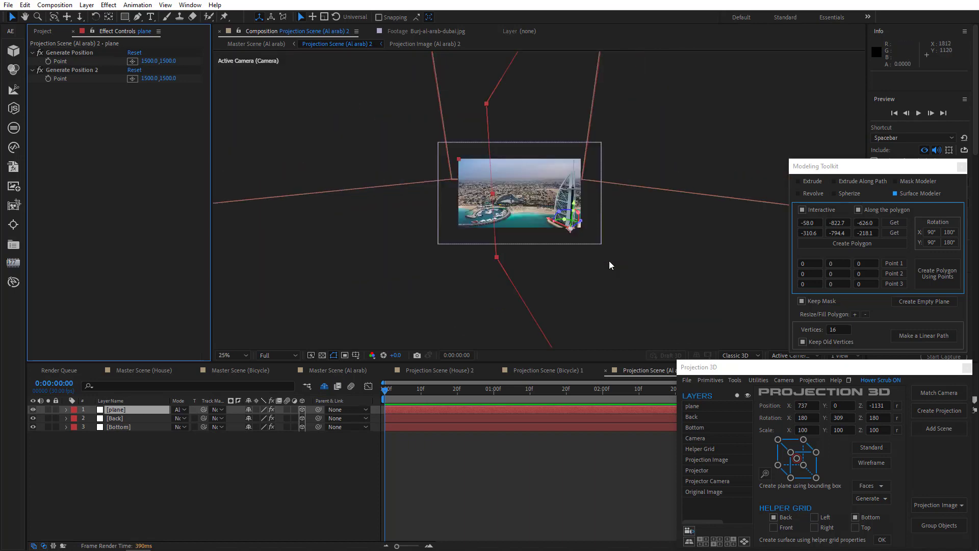
key(period)
key(period)
key(period)
key(period)
Step: Draw a closed Pen mask around the tower's curved facade and spire, and solo the plane briefly to check it
click(139, 17)
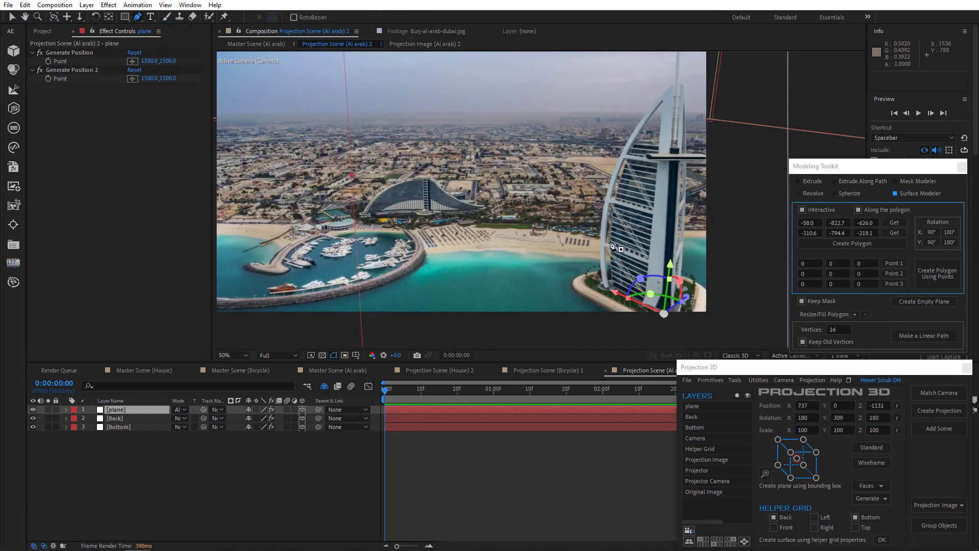
click(601, 284)
drag(605, 204, 609, 187)
mouse_move(637, 125)
mouse_down()
mouse_move(646, 112)
mouse_move(631, 158)
mouse_up()
click(673, 84)
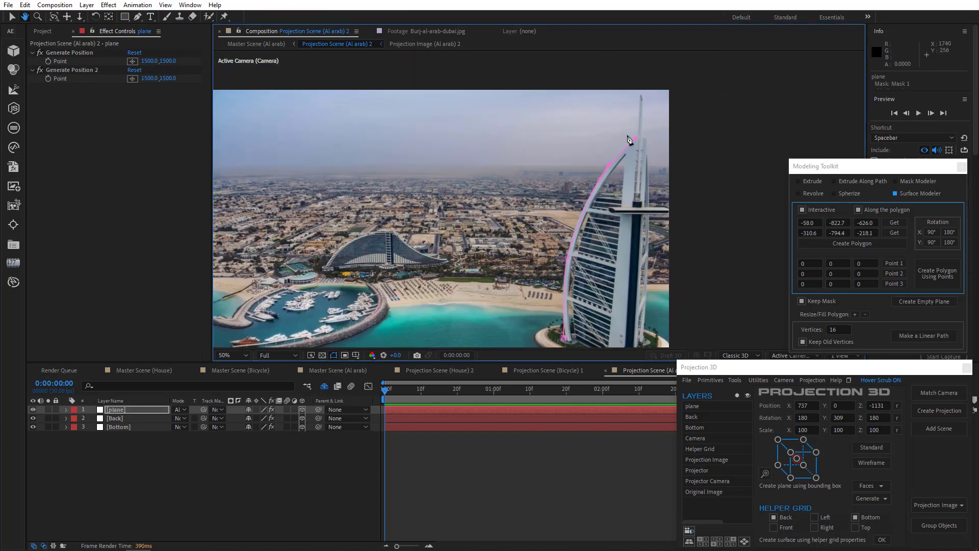
click(640, 96)
click(644, 104)
click(638, 200)
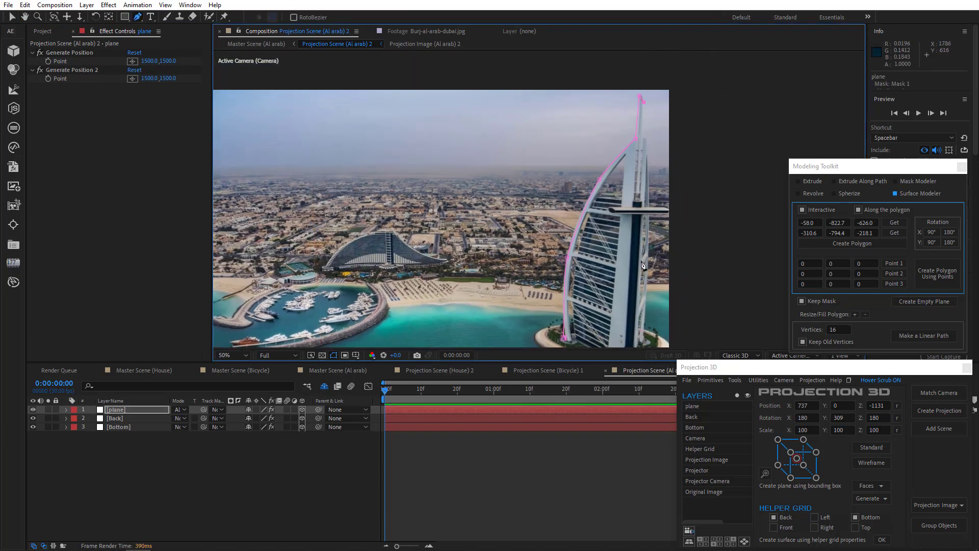
drag(636, 224, 620, 144)
click(613, 289)
click(547, 259)
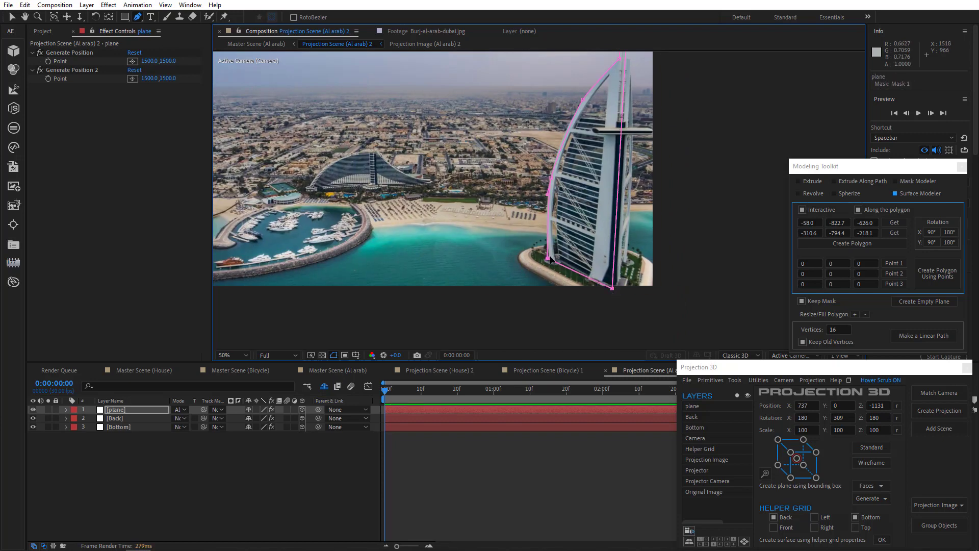
click(49, 409)
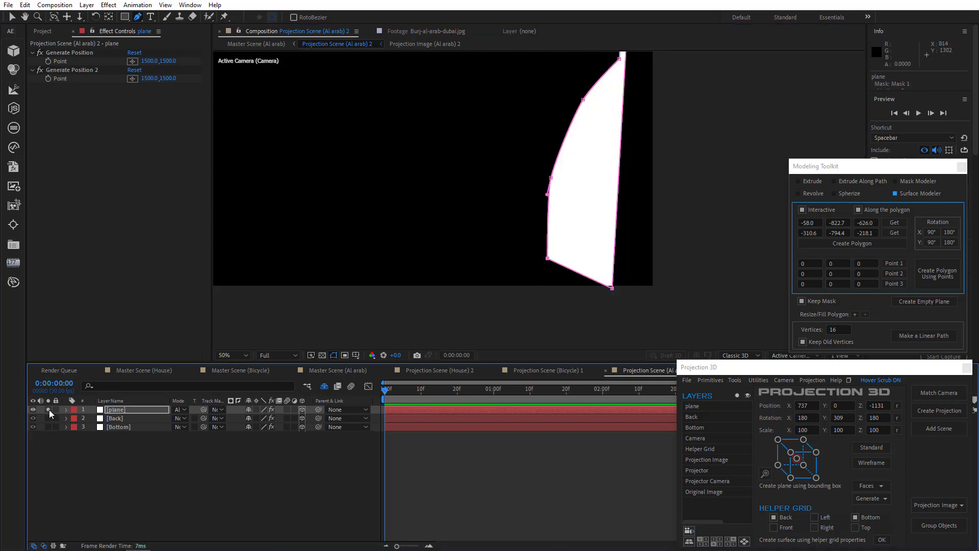
click(49, 409)
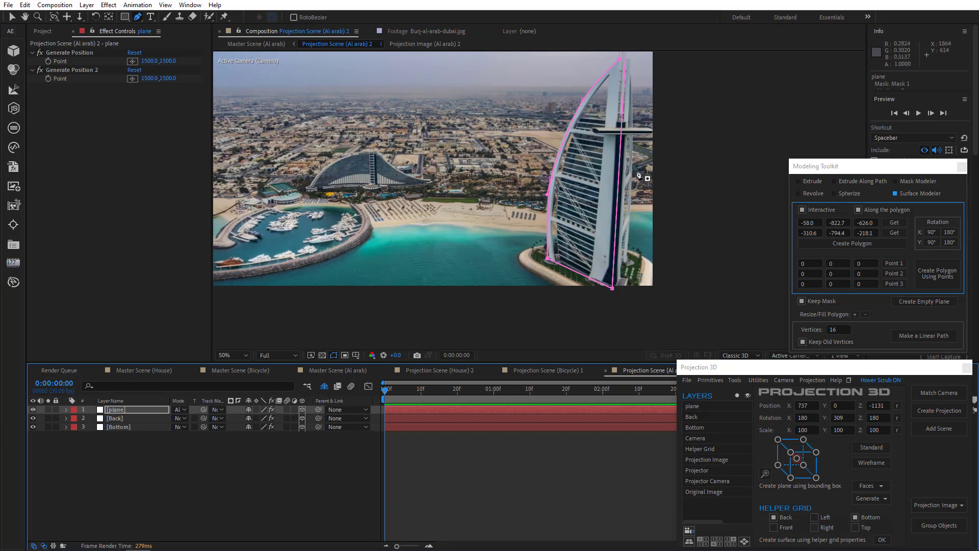
Step: Create a Surface Modeler polygon along the facade mask's straight edge from its spire-top and base vertices
drag(595, 156, 539, 201)
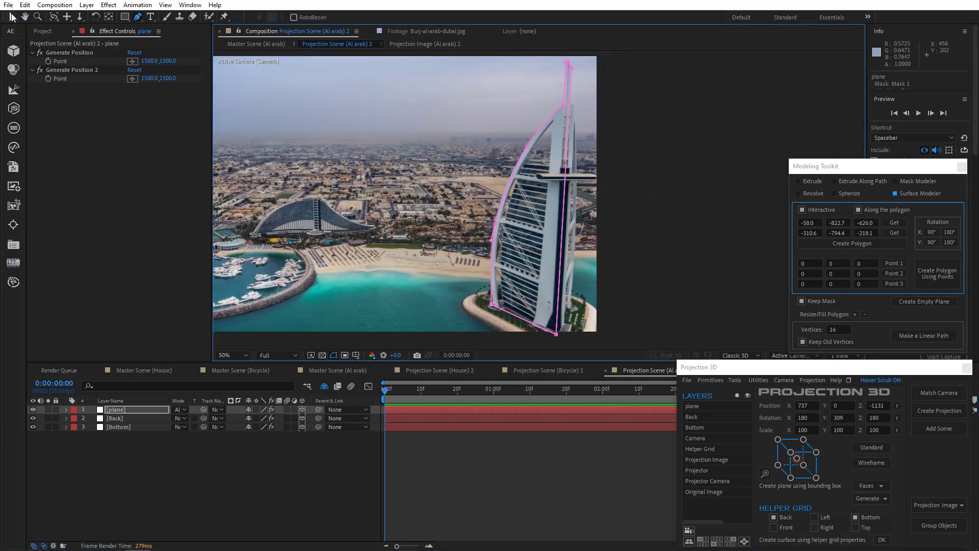
click(12, 17)
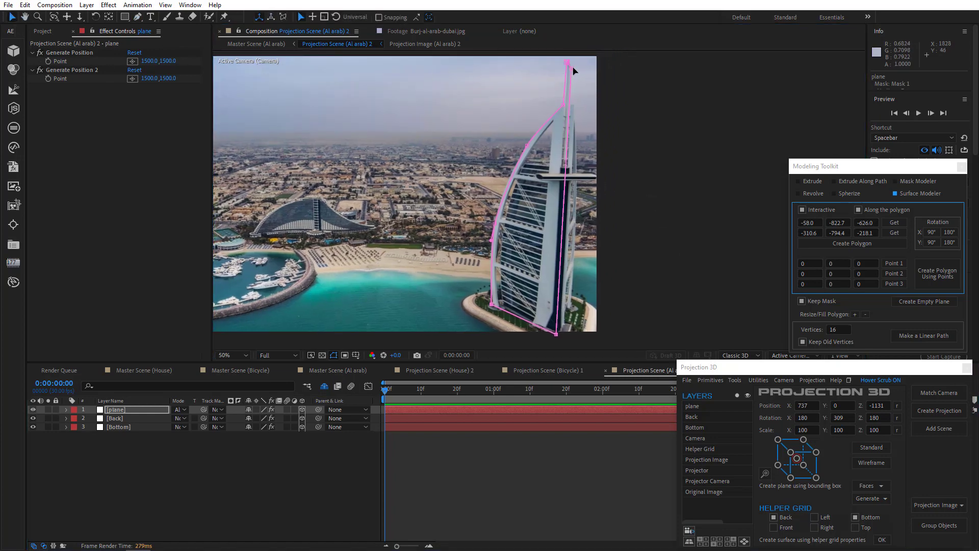
click(895, 223)
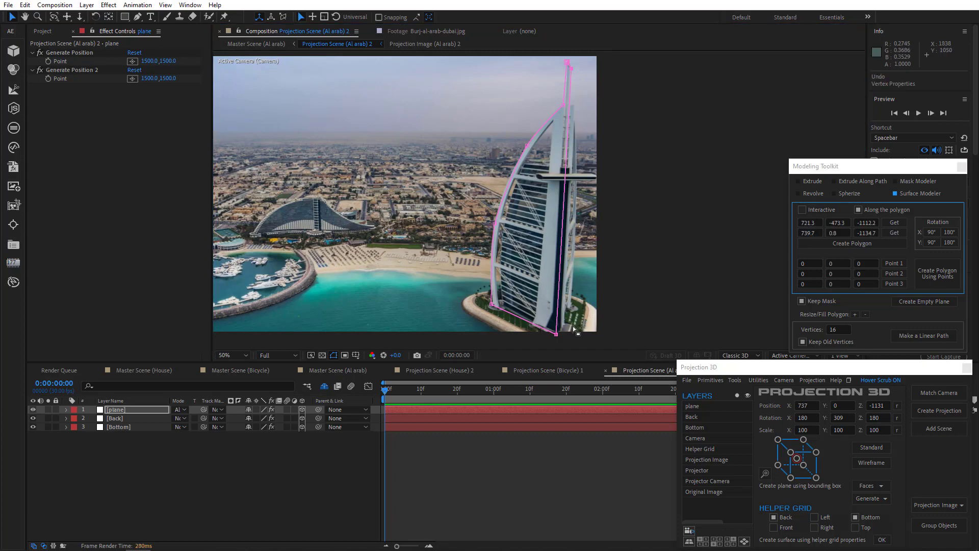
click(556, 335)
click(850, 243)
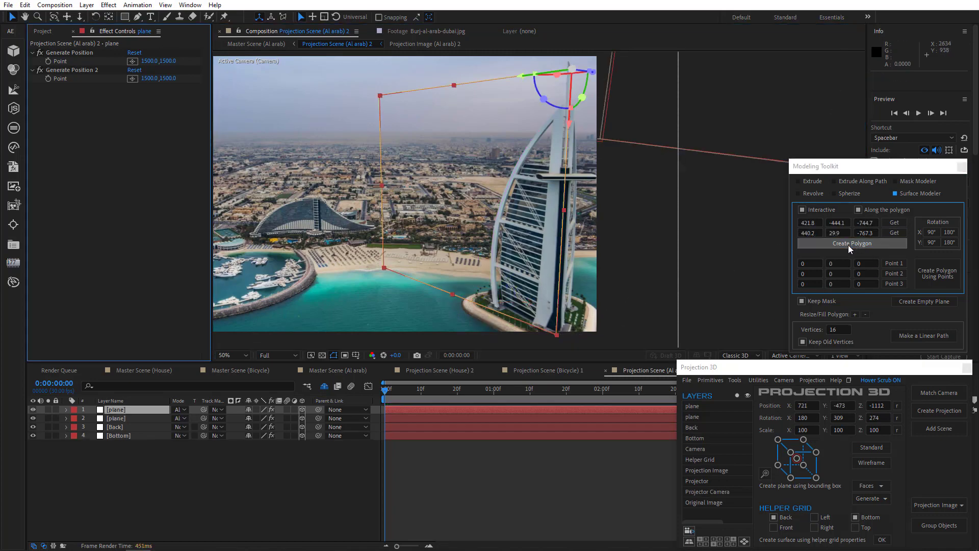
Step: Rotate the new polygon 90° about X and fit its outer mask vertices to the tower's narrow side wall
click(931, 233)
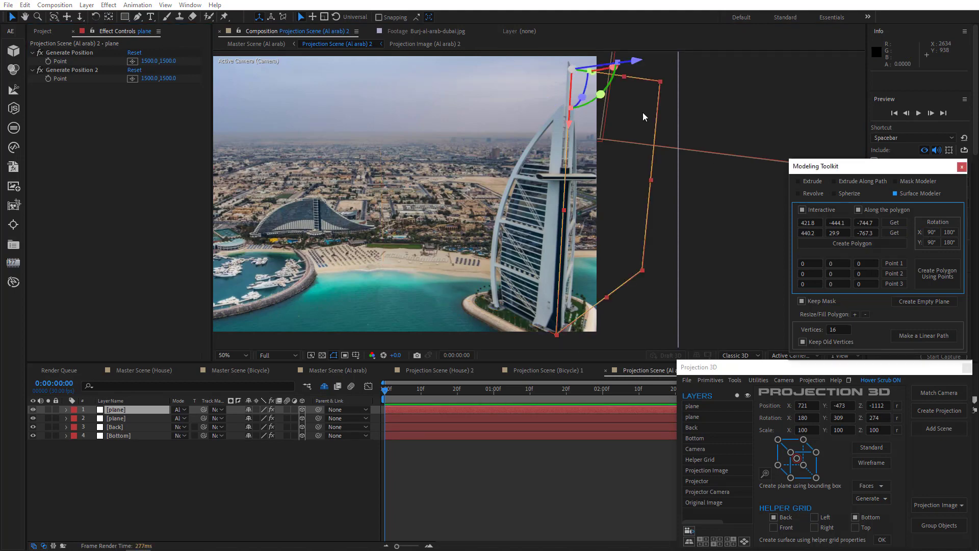
drag(661, 81, 574, 107)
drag(641, 269, 573, 306)
drag(576, 107, 579, 145)
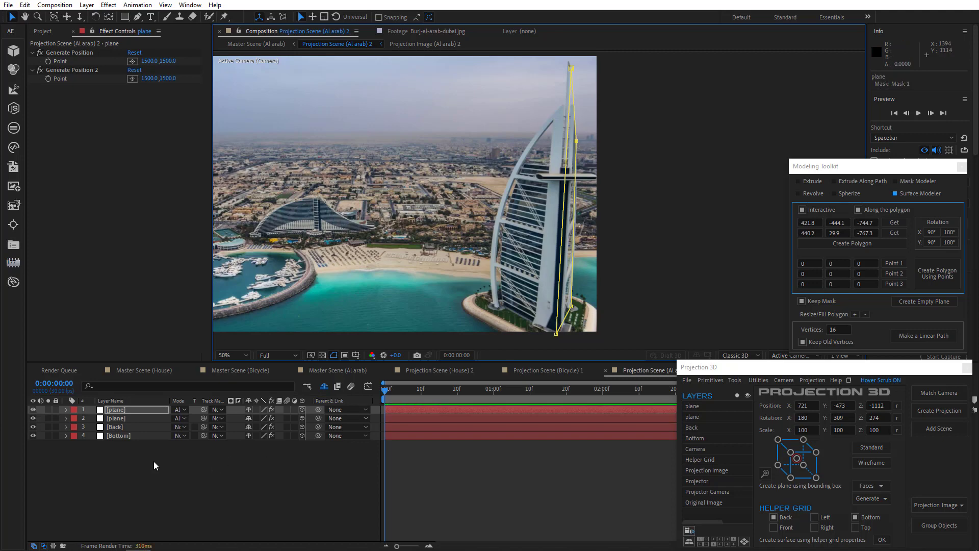
Step: Solo both tower planes briefly to check their shapes, and test the projection with a camera move in Master Scene (Al arab)
click(48, 410)
click(47, 418)
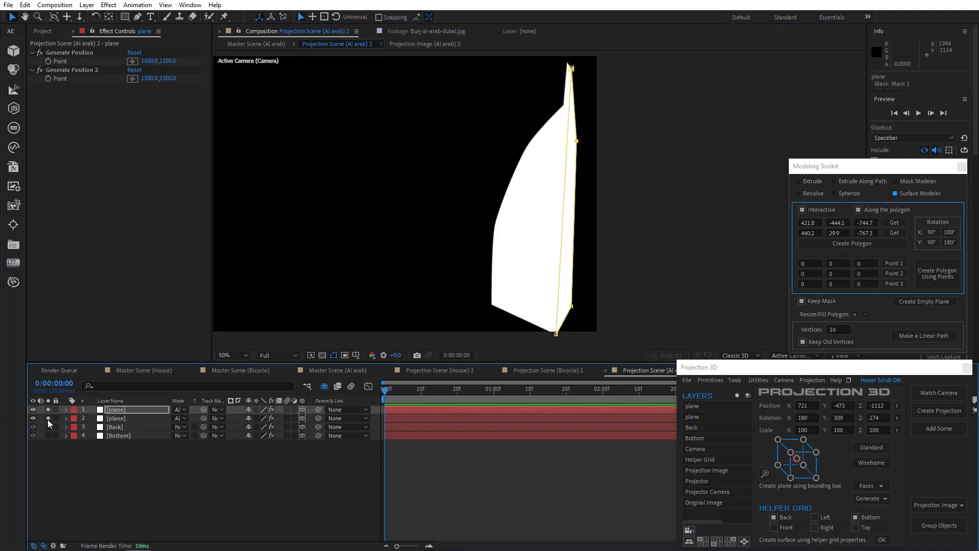
click(48, 410)
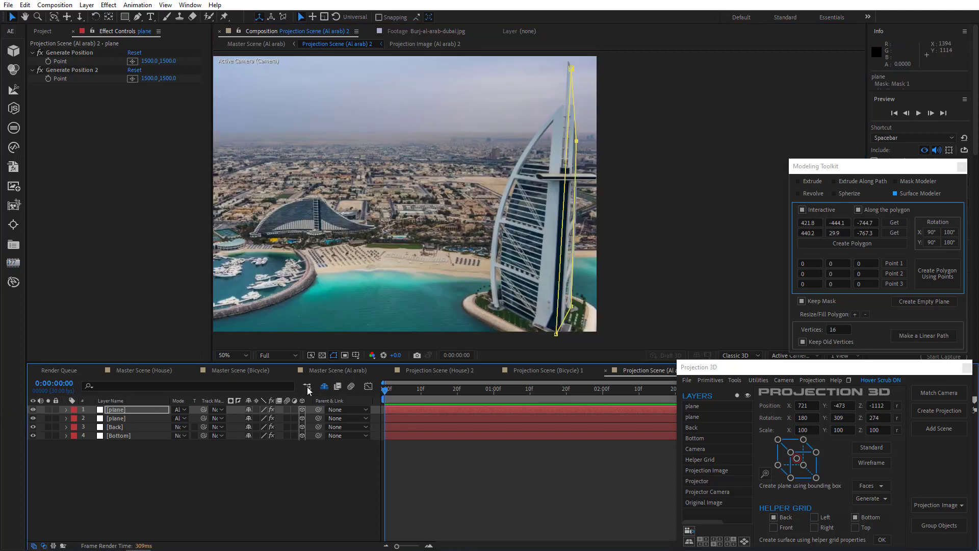
click(340, 370)
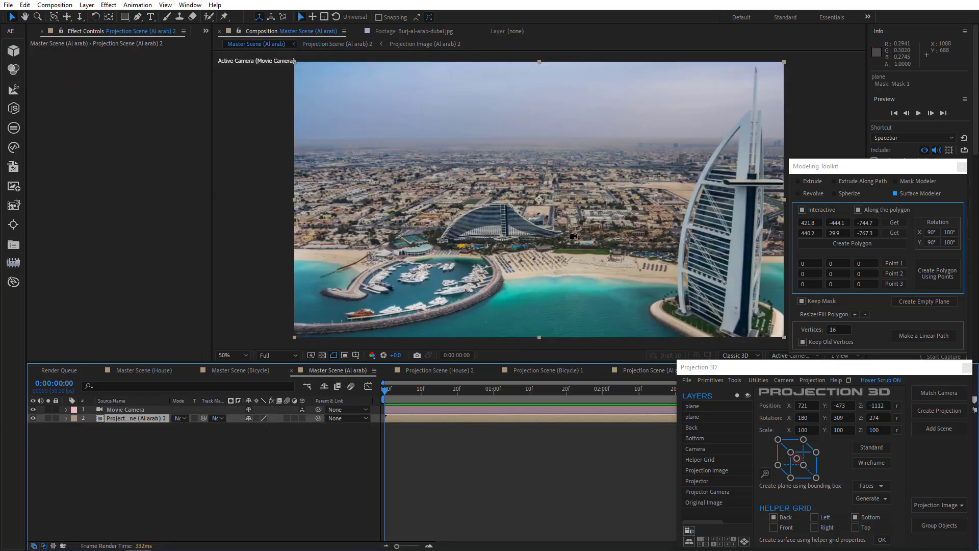
drag(573, 236, 554, 240)
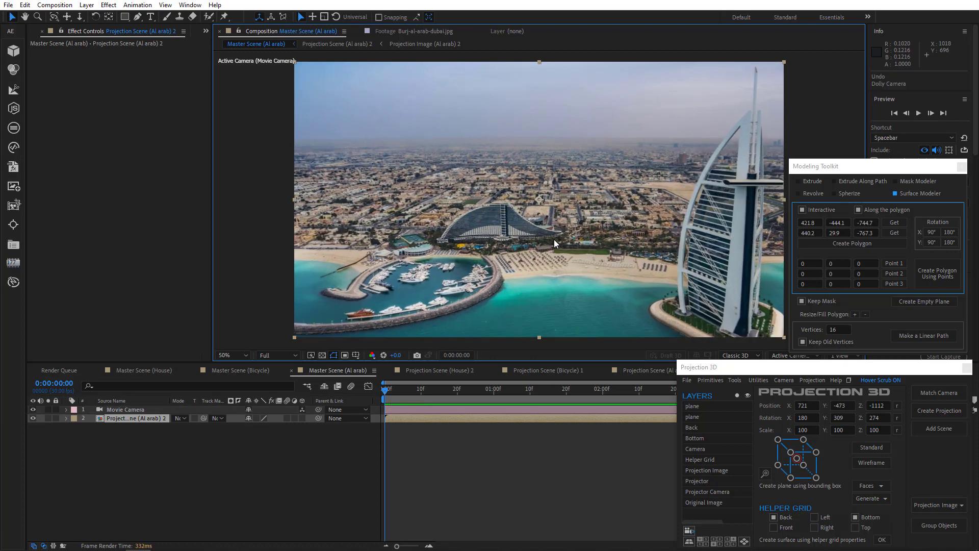